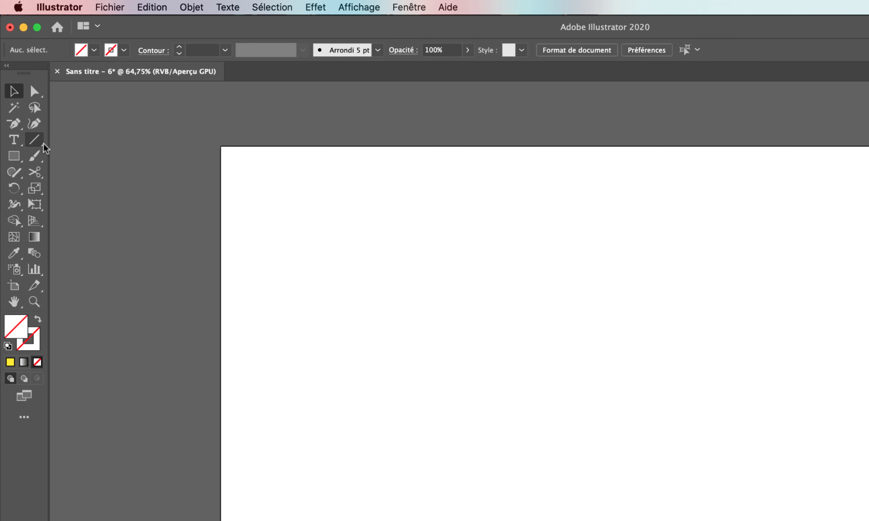
- Draw a spiral about 117 by 114 mm on the artboard with the Spiral tool
left_click(43, 143)
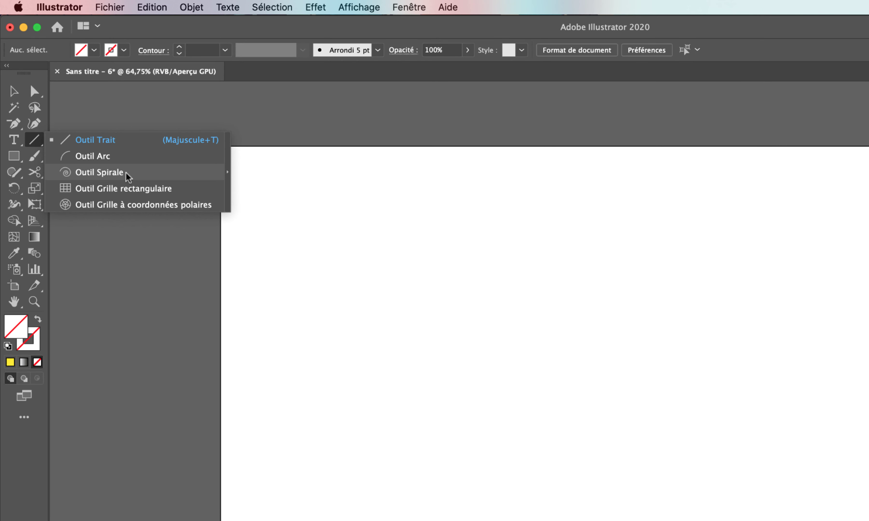
left_click(162, 174)
left_click_drag(536, 320, 458, 271)
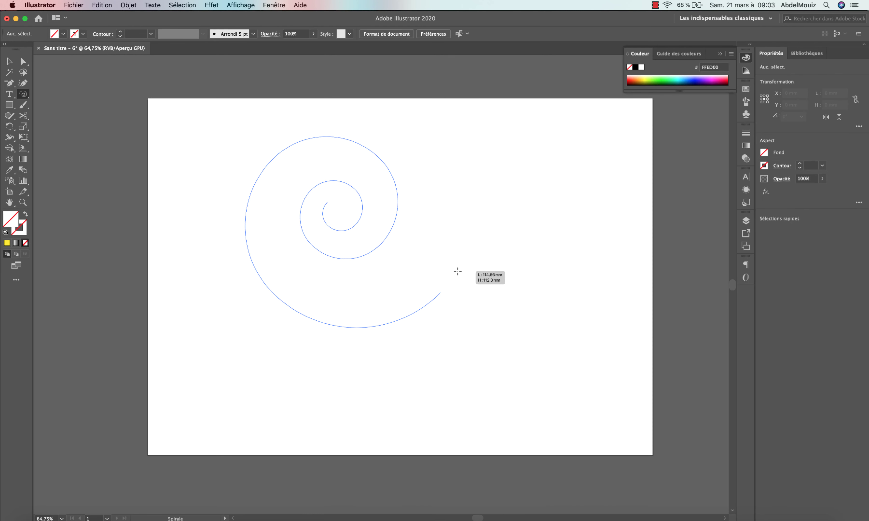
left_click_drag(458, 271, 460, 273)
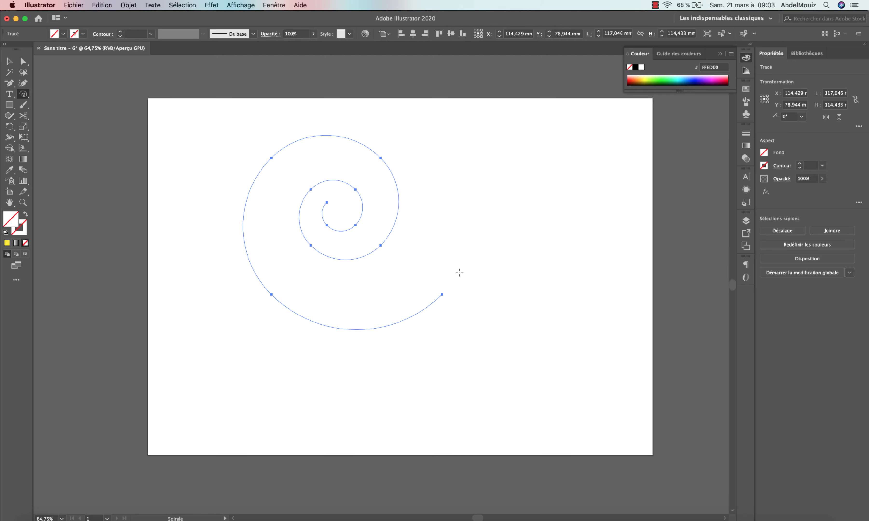
key("v")
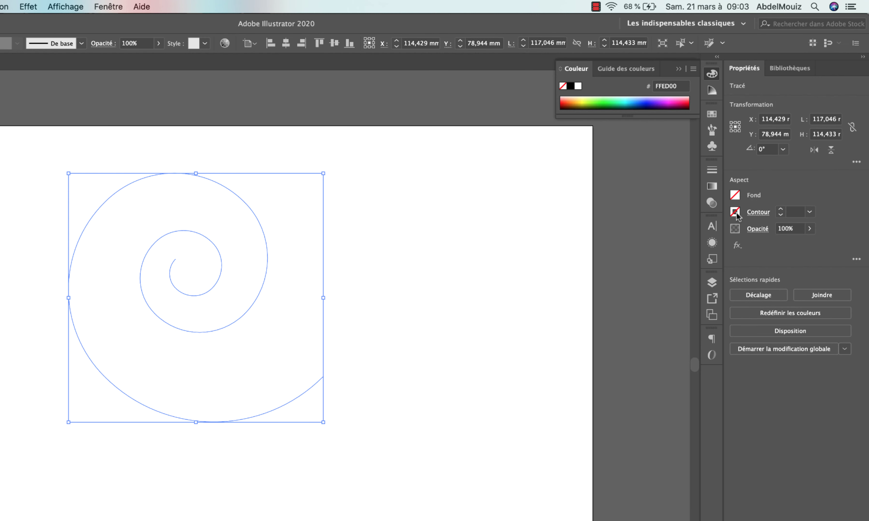
- Give the spiral a Vert CMJN green stroke weighing 7 pt
left_click(735, 212)
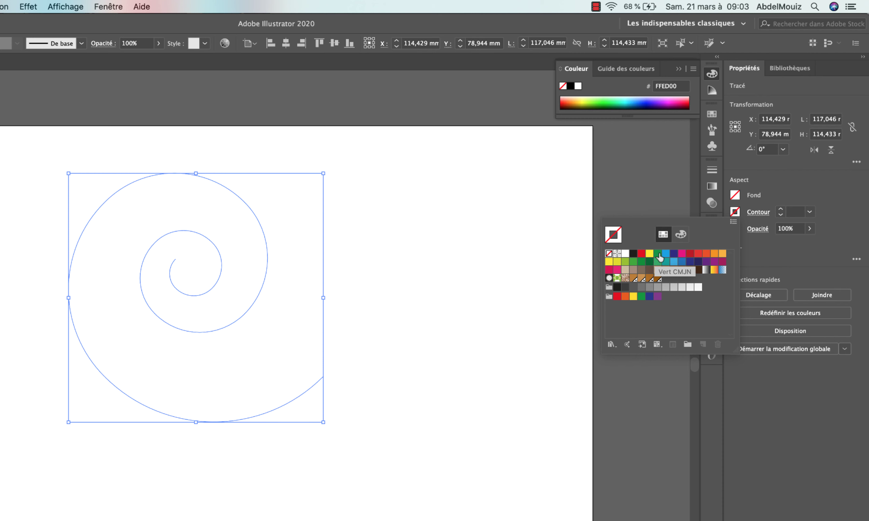
left_click(658, 254)
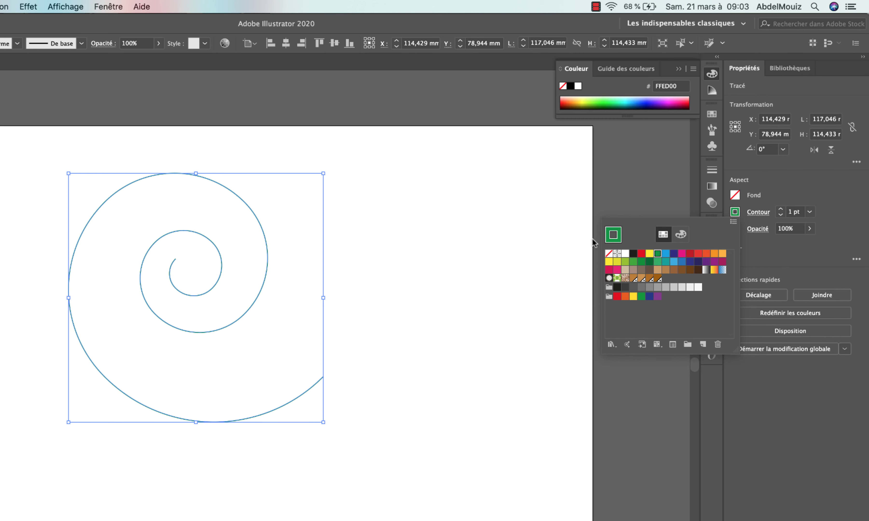
left_click(782, 211)
left_click(782, 209)
left_click(781, 209)
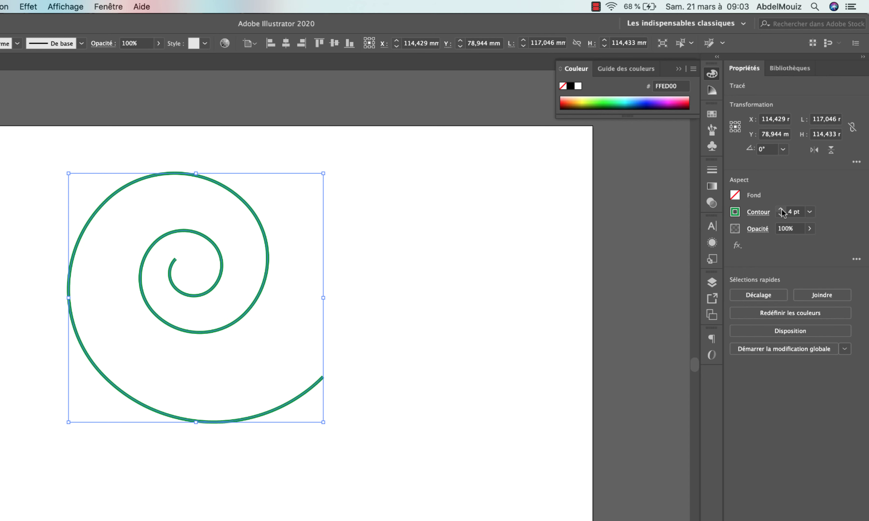
left_click(781, 210)
left_click(781, 209)
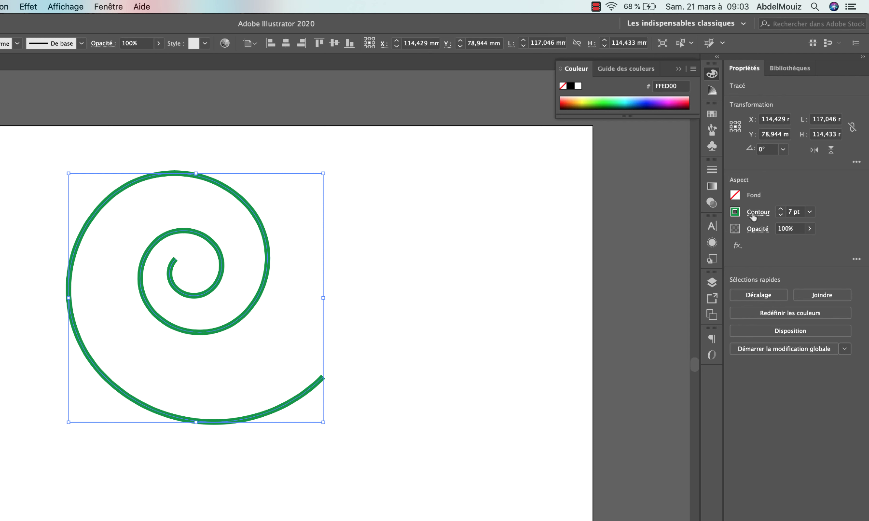
left_click(758, 212)
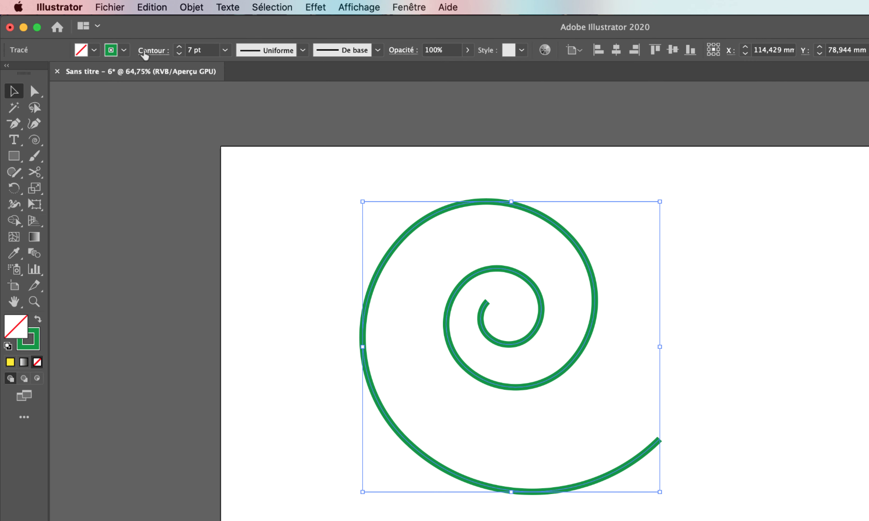
- Check the control-bar Contour options, then open the Fenêtre menu listing the Stroke panel
left_click(152, 51)
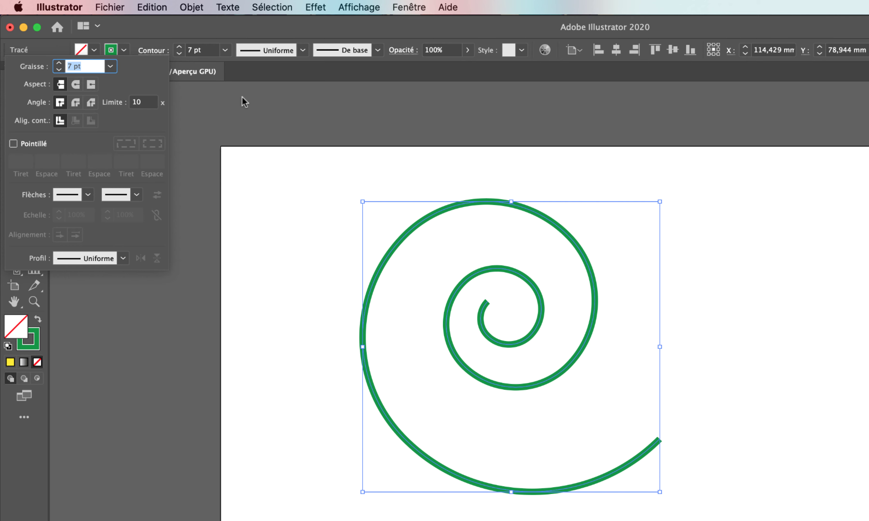
left_click(218, 28)
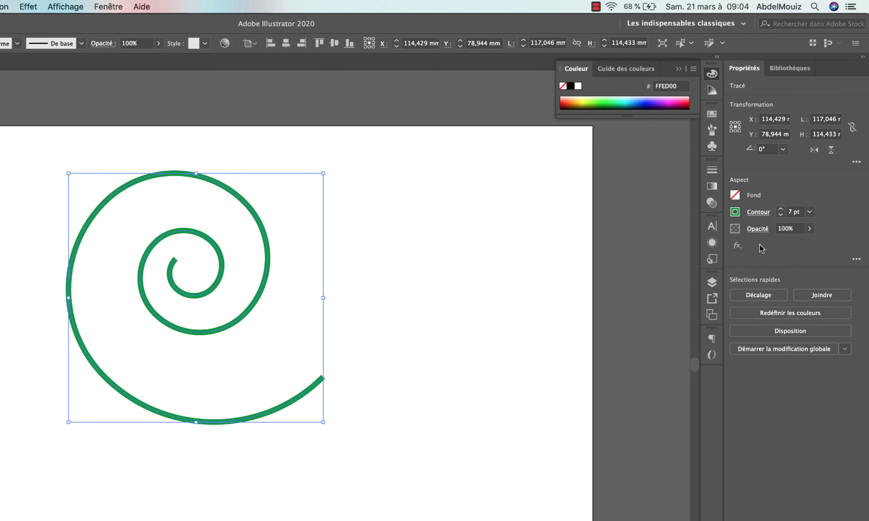
left_click(104, 4)
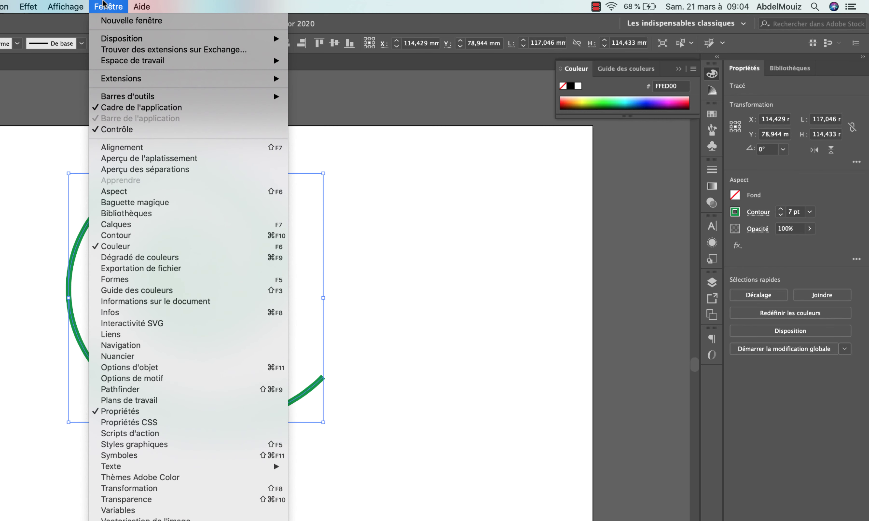
- Open the Stroke panel from Fenêtre > Contour and try butt caps on the spiral
left_click(133, 236)
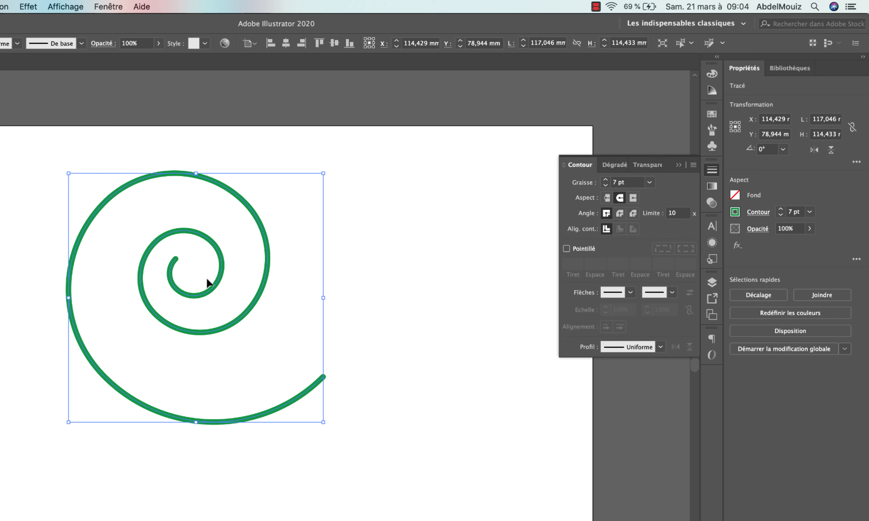
left_click(363, 370)
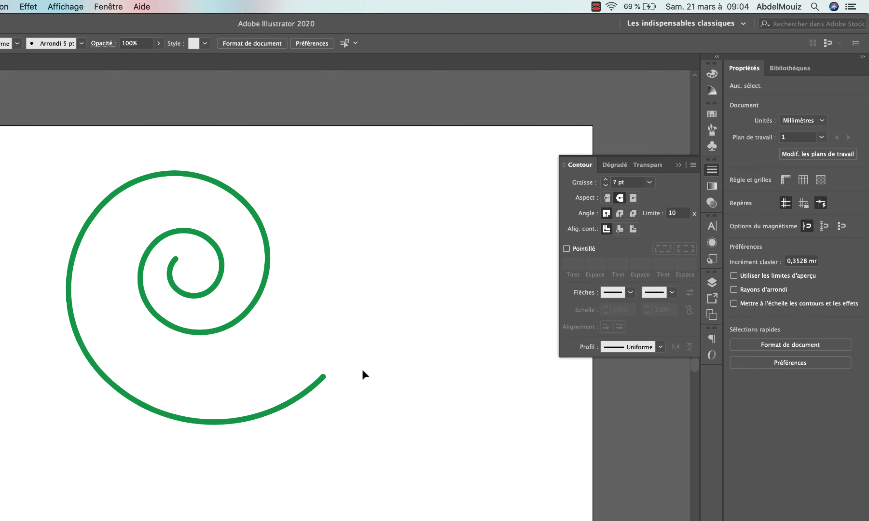
left_click(317, 383)
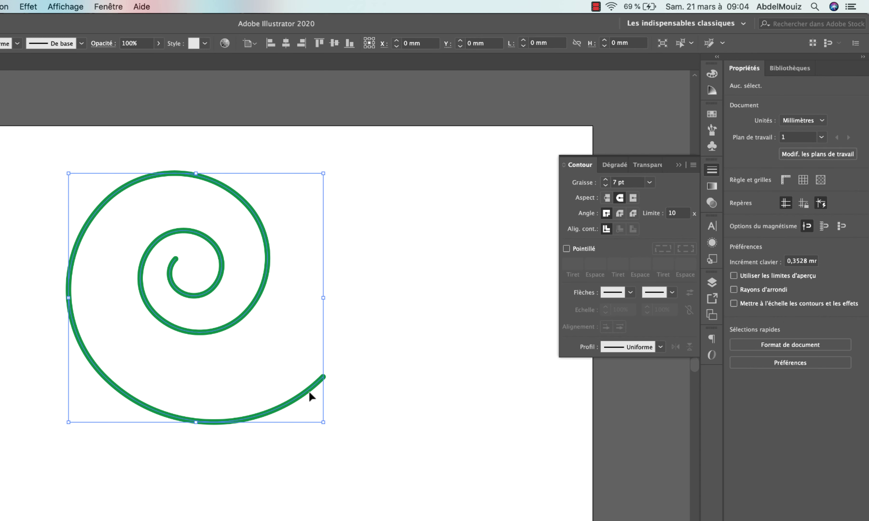
left_click(607, 198)
left_click(505, 341)
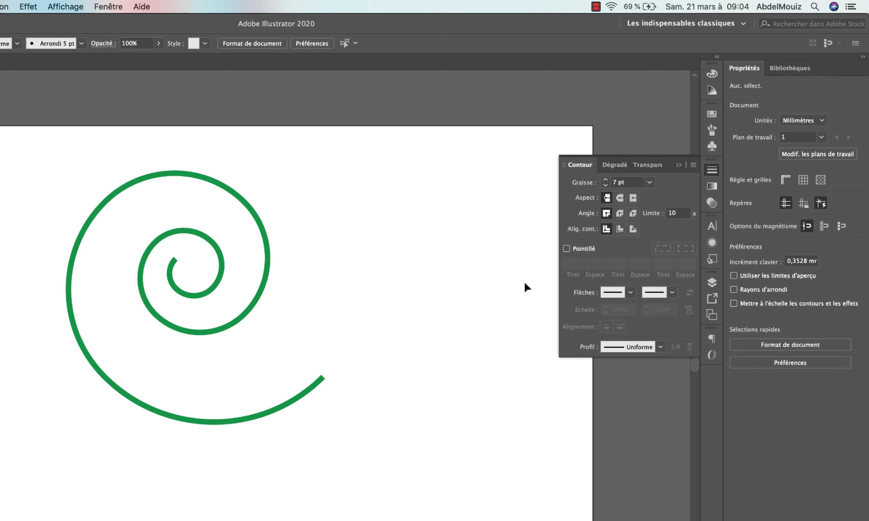
- Switch the spiral's ends to round caps and preview the result
left_click(324, 378)
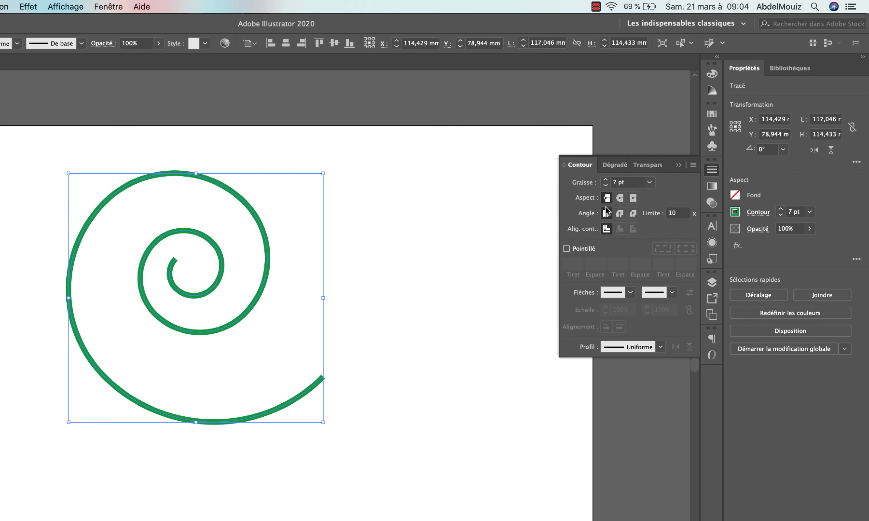
left_click(618, 198)
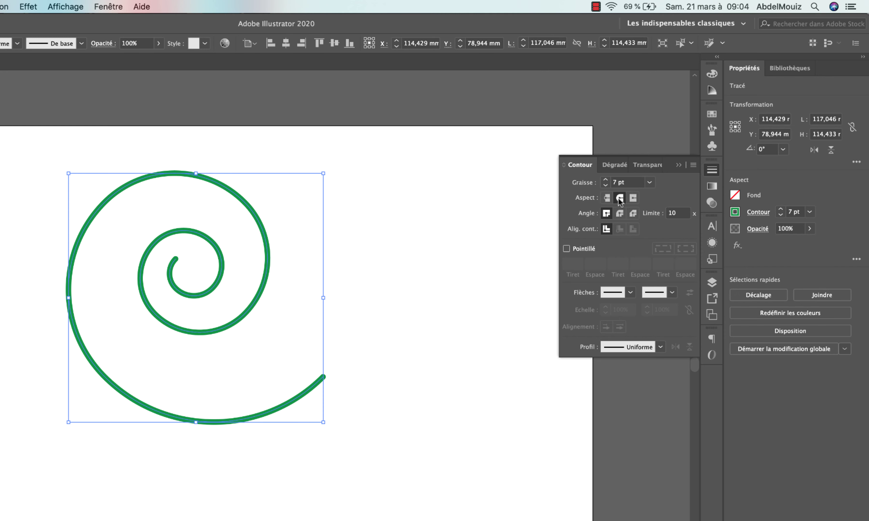
left_click(448, 354)
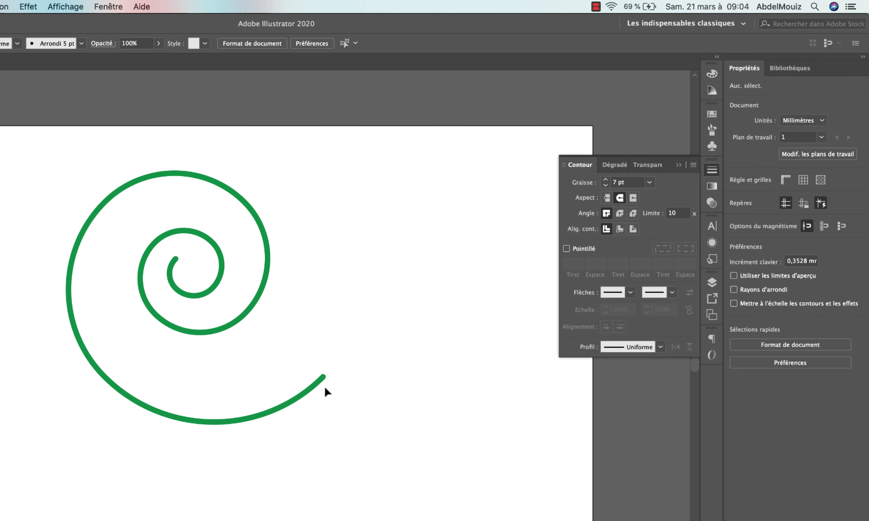
left_click(316, 382)
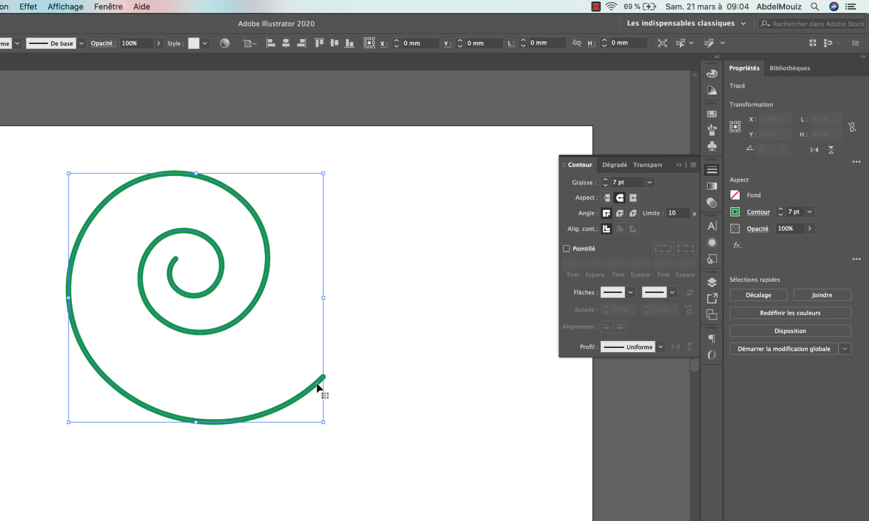
- Enable Pointillé dashes on the spiral, settling on flat butt caps
left_click(575, 248)
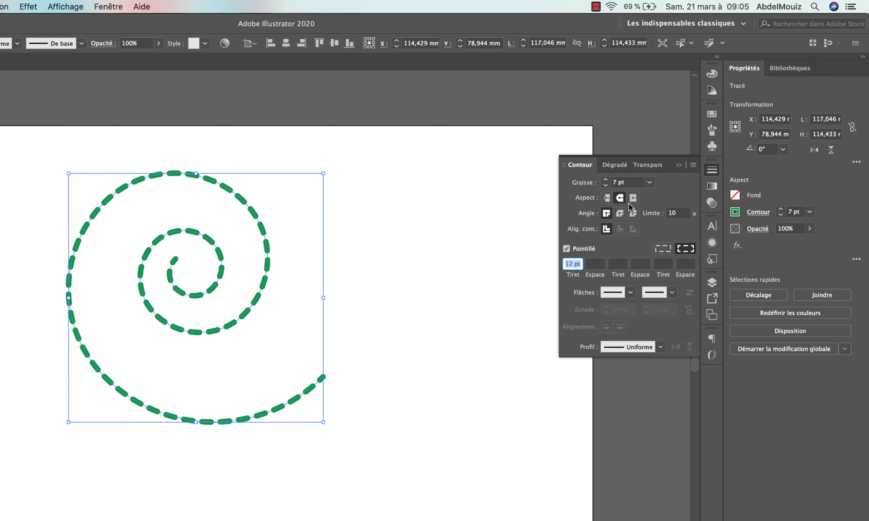
left_click(606, 198)
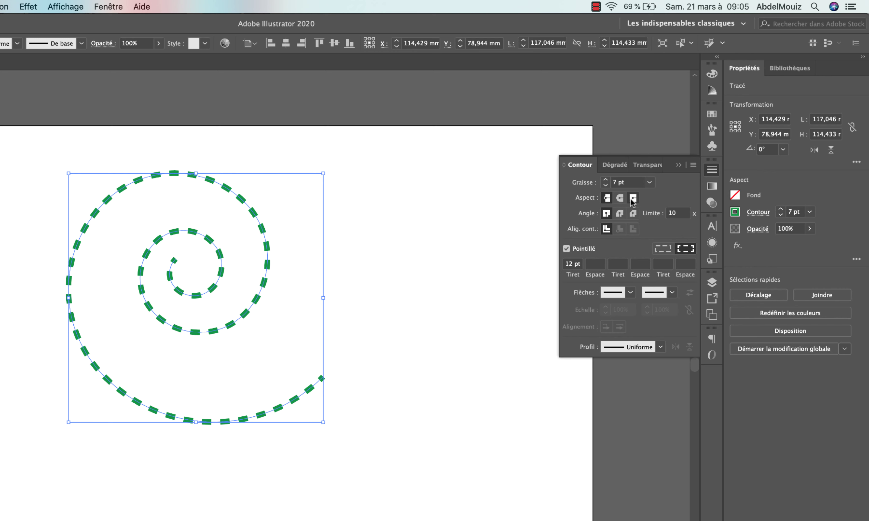
left_click(619, 198)
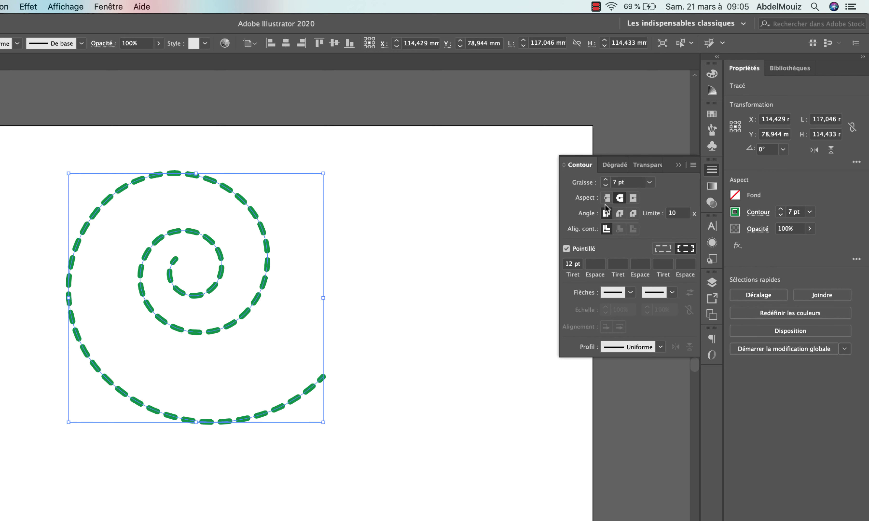
left_click(606, 197)
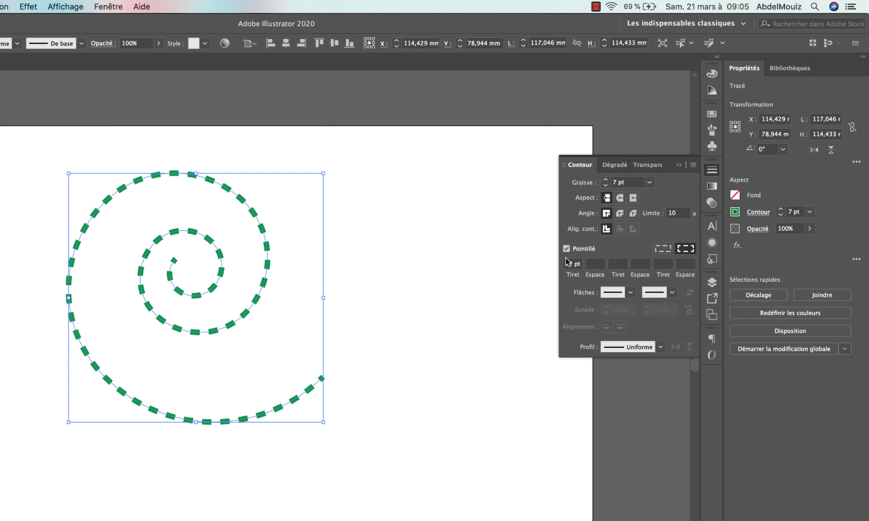
- Set the dash length to 24 pt with exact dash and gap alignment
left_click_drag(572, 264, 557, 264)
type("6")
key("Return")
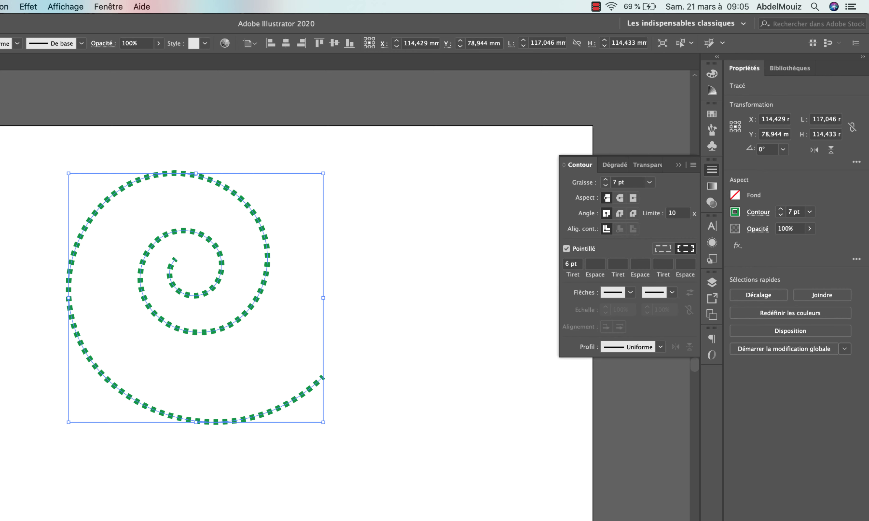
left_click_drag(568, 264, 550, 266)
type("24")
key("Return")
left_click(663, 249)
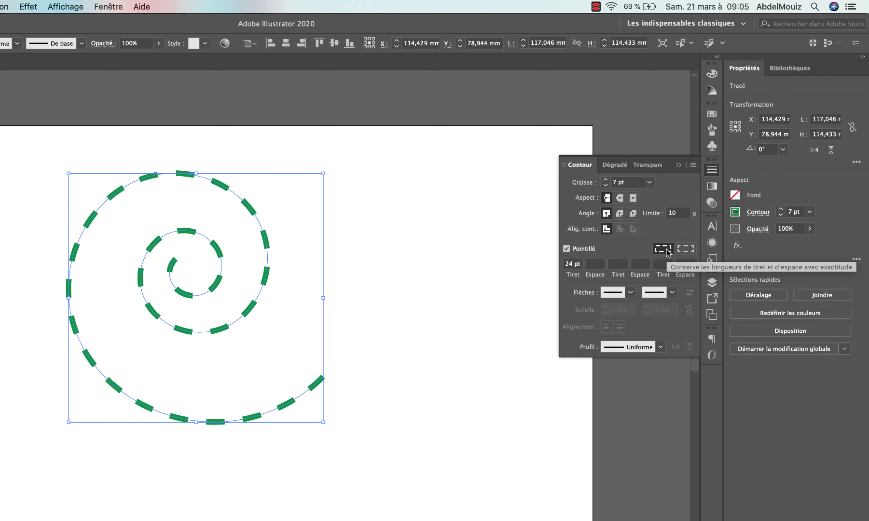
left_click(630, 292)
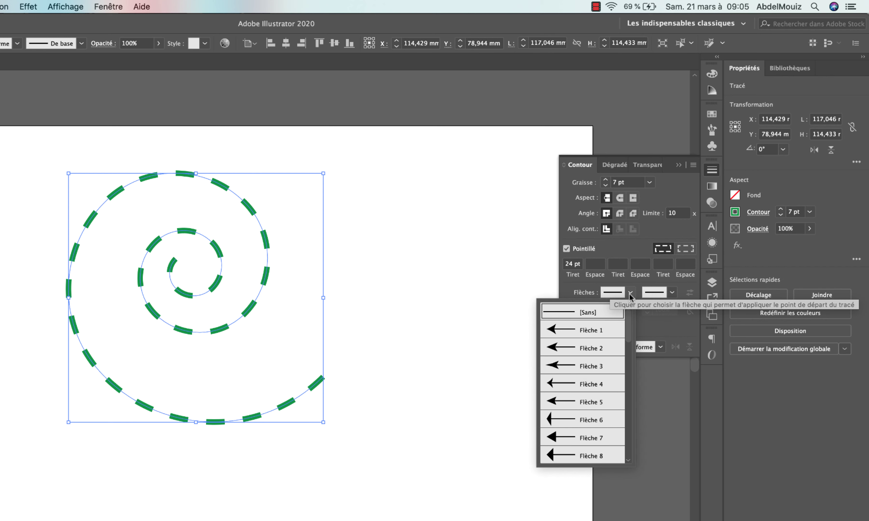
left_click(588, 329)
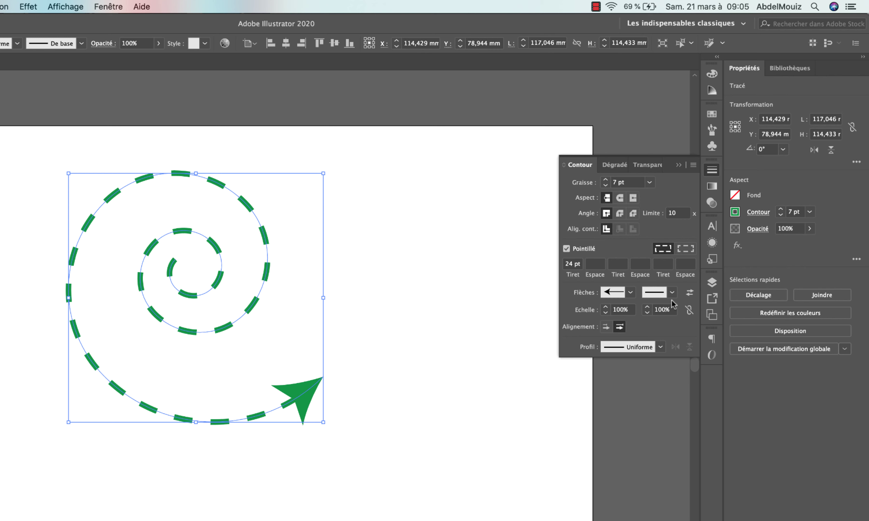
left_click(690, 293)
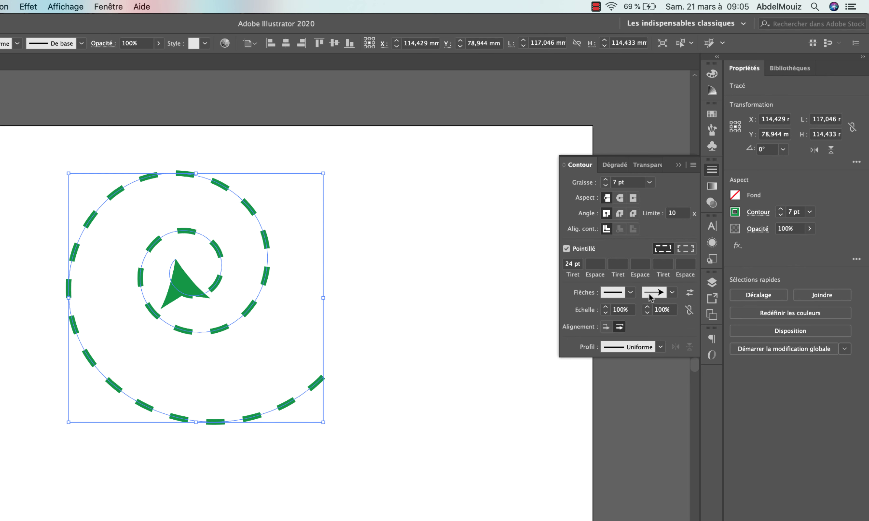
left_click(671, 293)
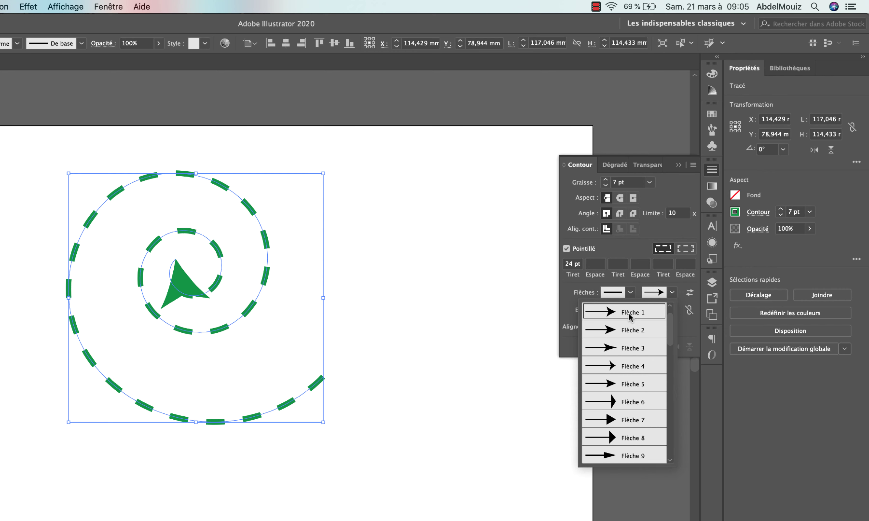
left_click(621, 312)
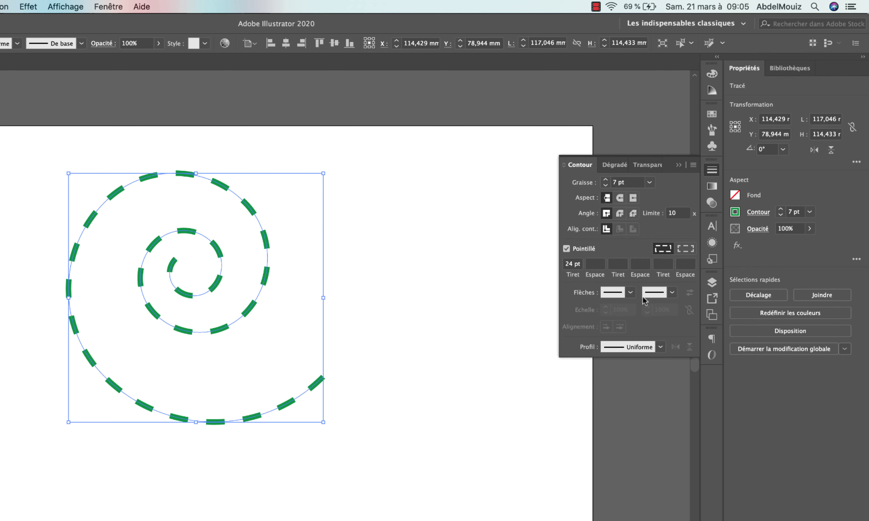
left_click(672, 292)
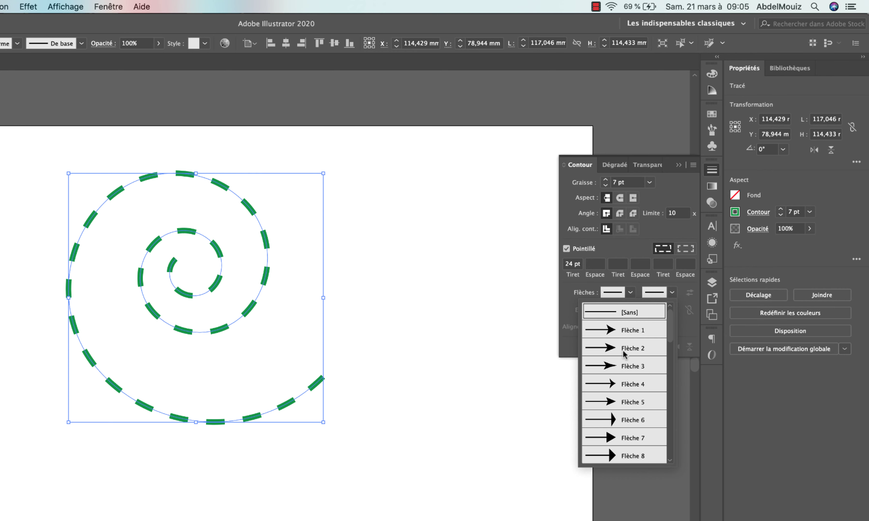
left_click(623, 367)
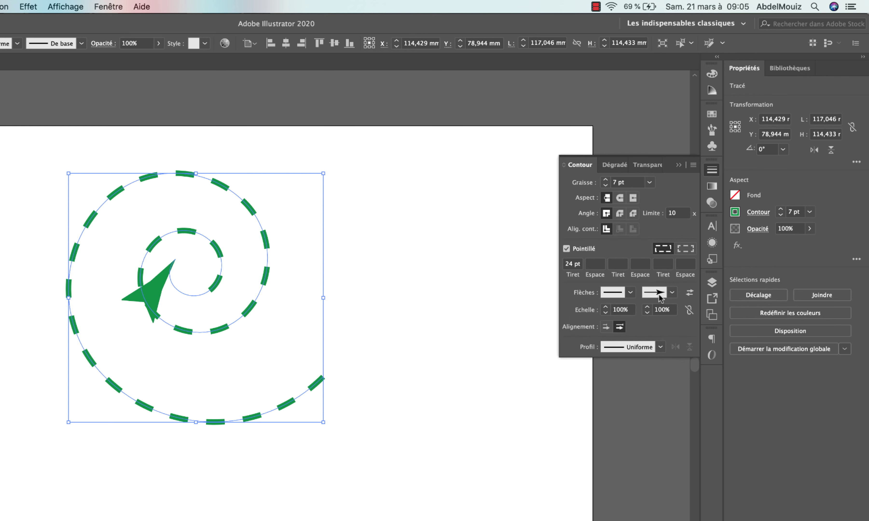
left_click(670, 293)
left_click(633, 331)
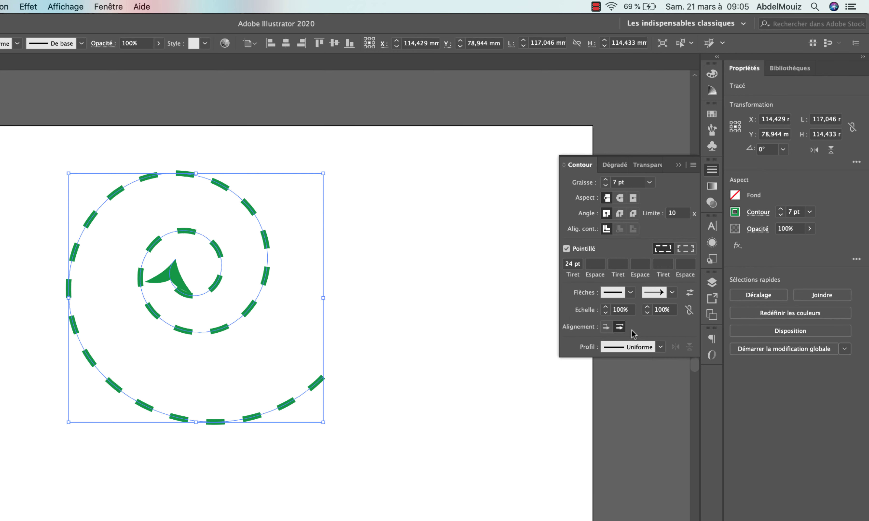
left_click(623, 296)
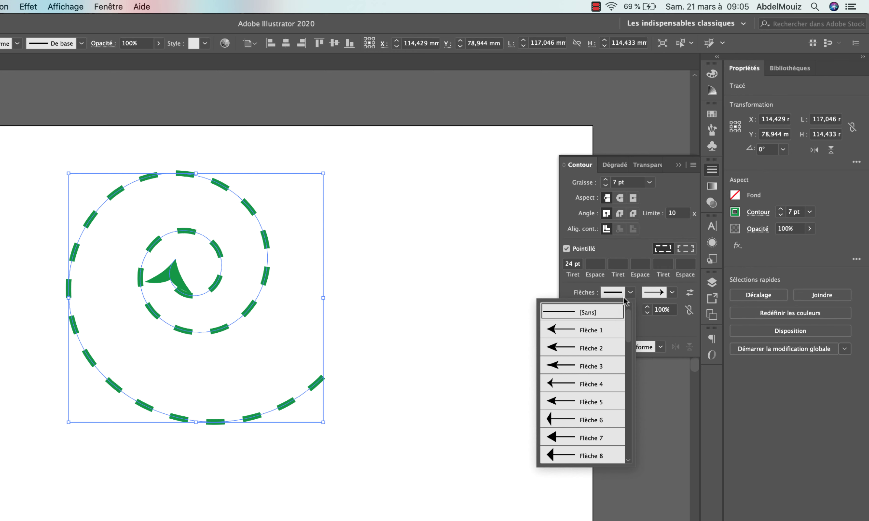
left_click(584, 328)
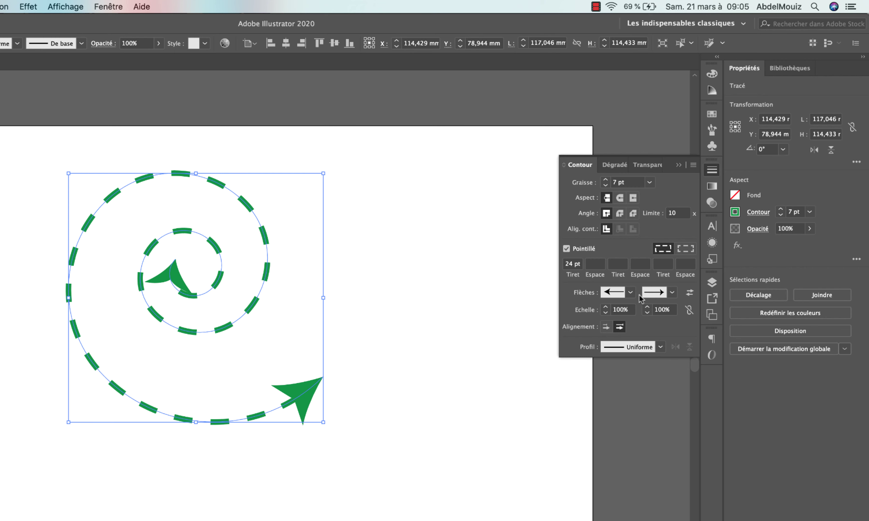
left_click(631, 294)
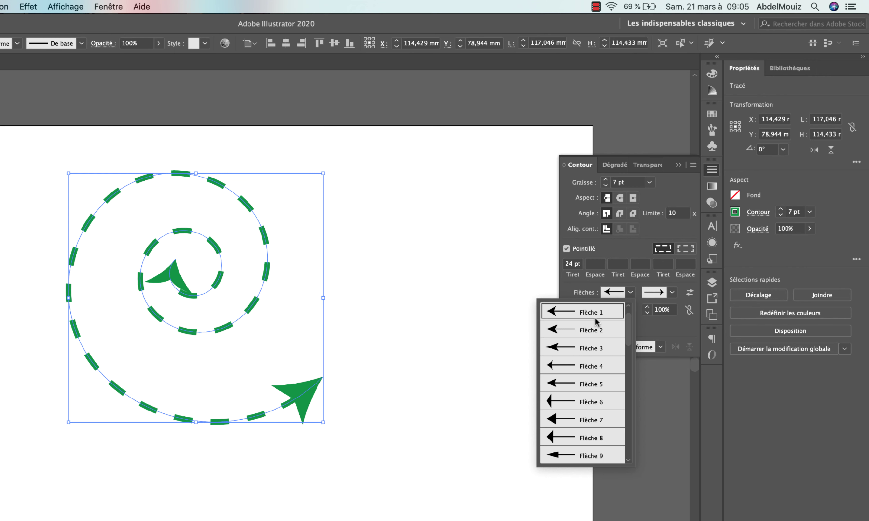
scroll(596, 323, "up", 1)
left_click(576, 312)
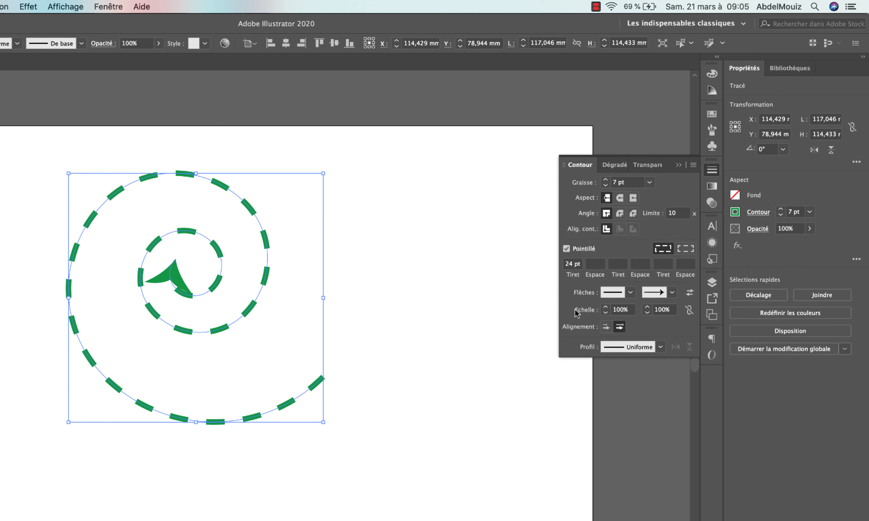
left_click(672, 293)
scroll(643, 320, "up", 3)
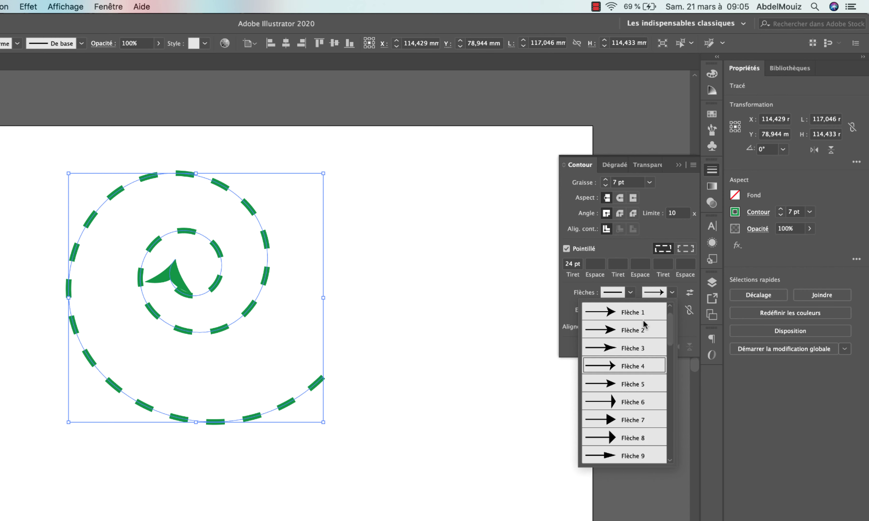
scroll(643, 321, "up", 1)
left_click(685, 319)
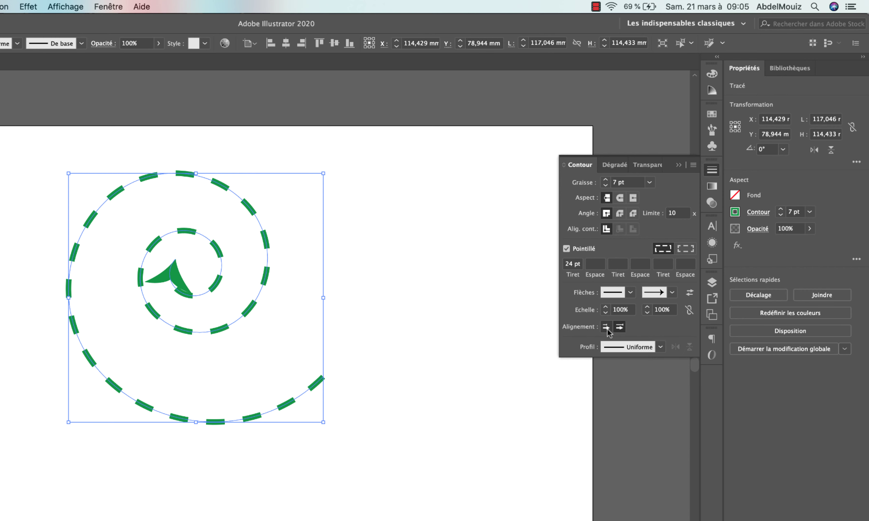
left_click(619, 328)
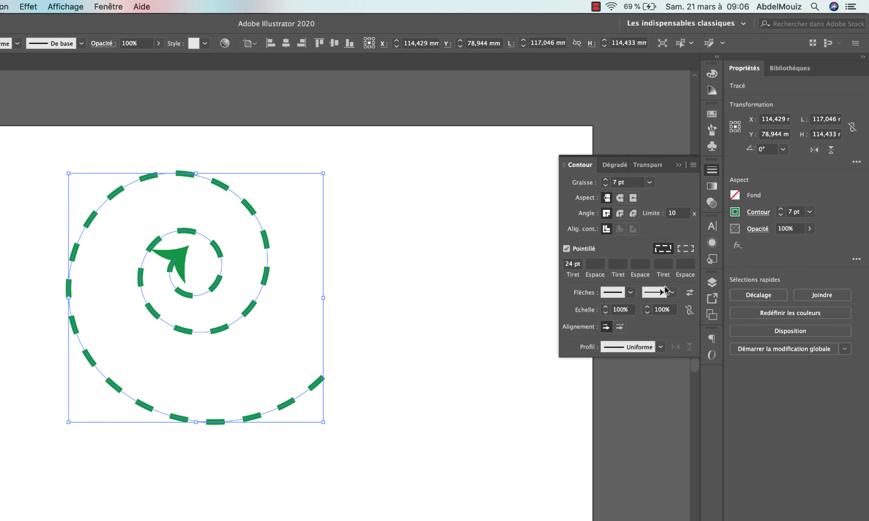
left_click(672, 293)
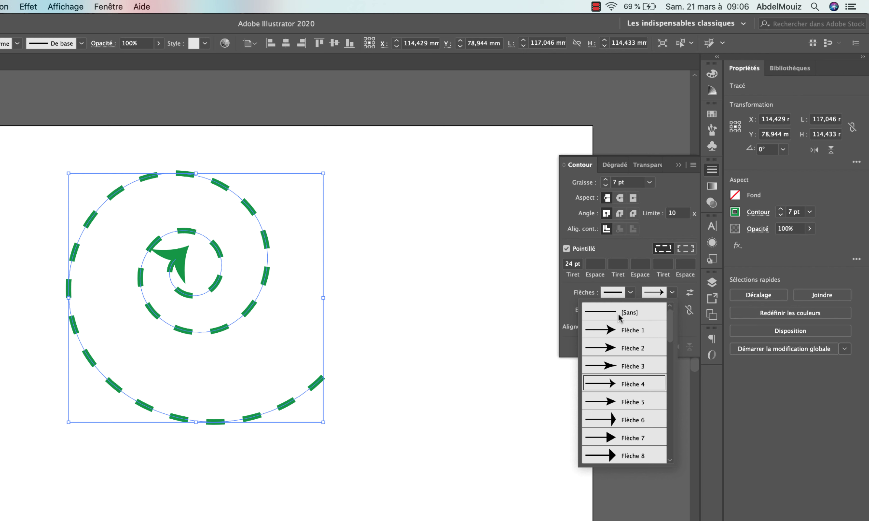
left_click(614, 315)
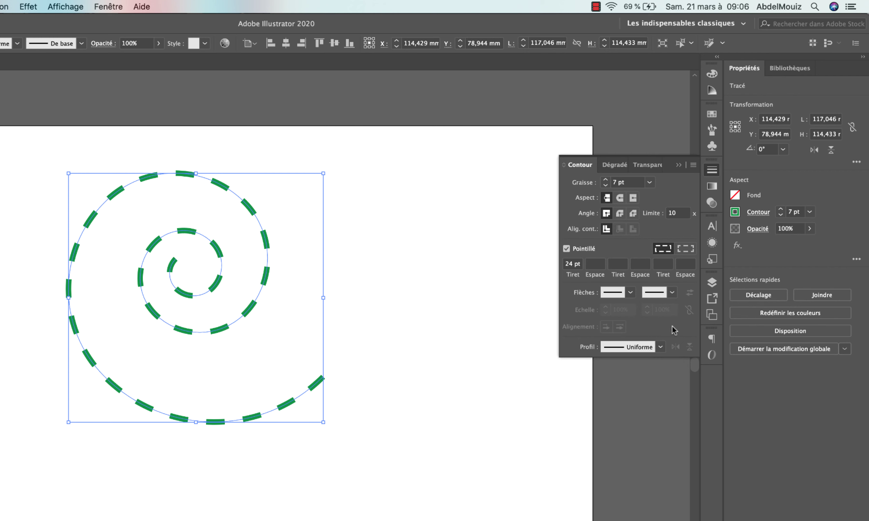
- Turn off dashes and try the Stroke panel width profiles, ending on uniform width
left_click(660, 348)
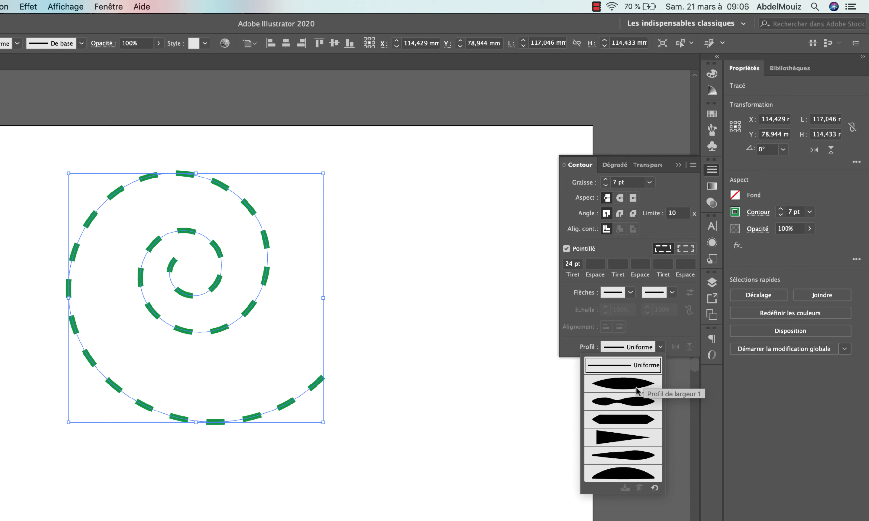
left_click(623, 387)
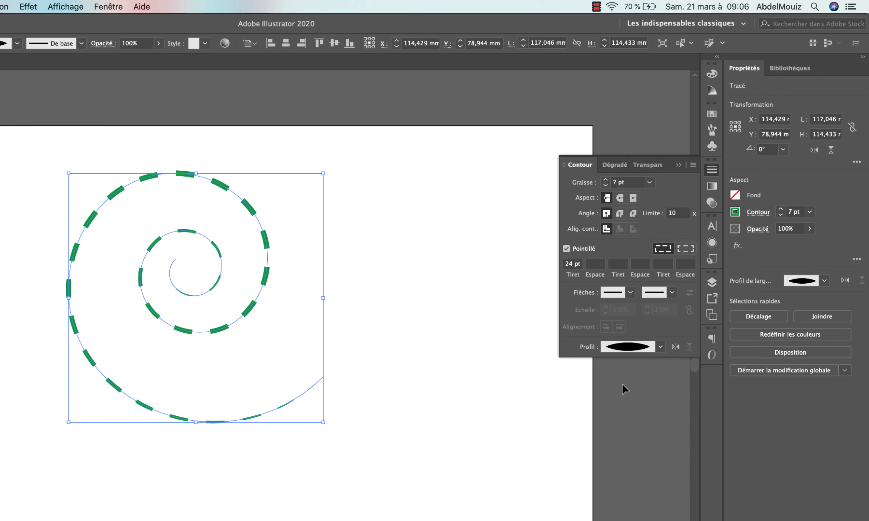
left_click(661, 347)
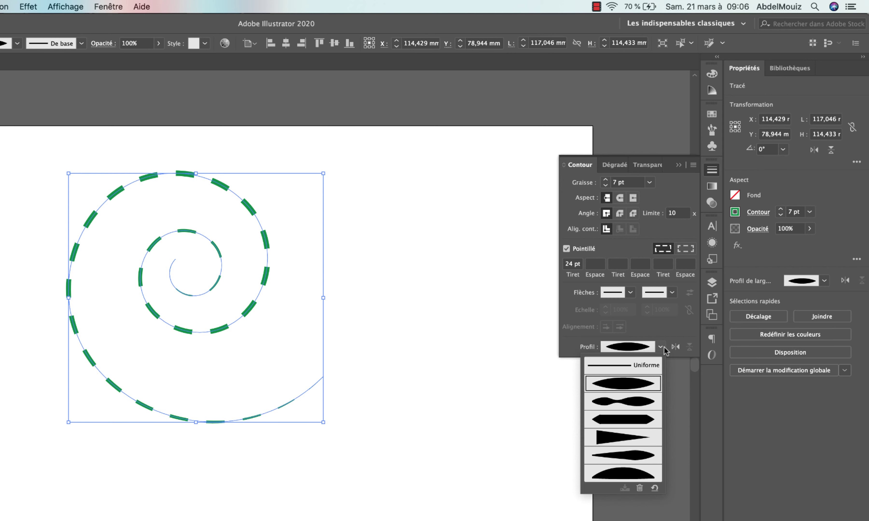
left_click(572, 253)
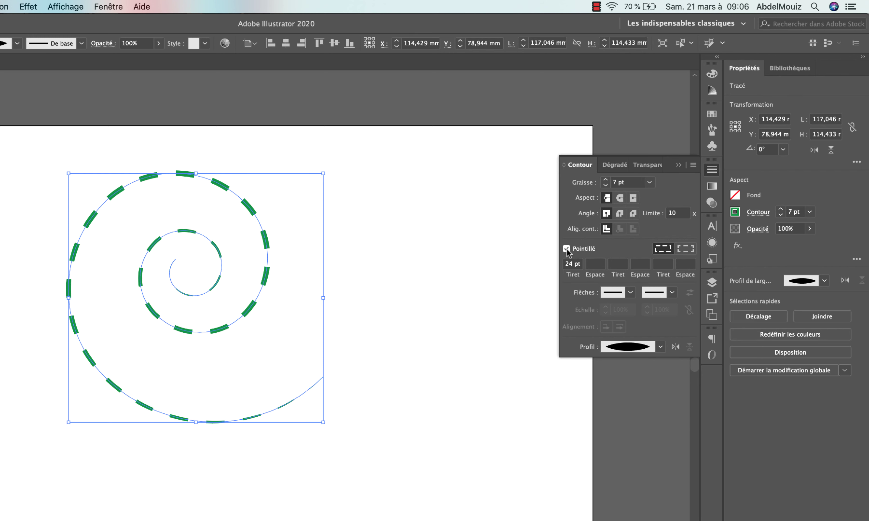
left_click(568, 249)
left_click(661, 347)
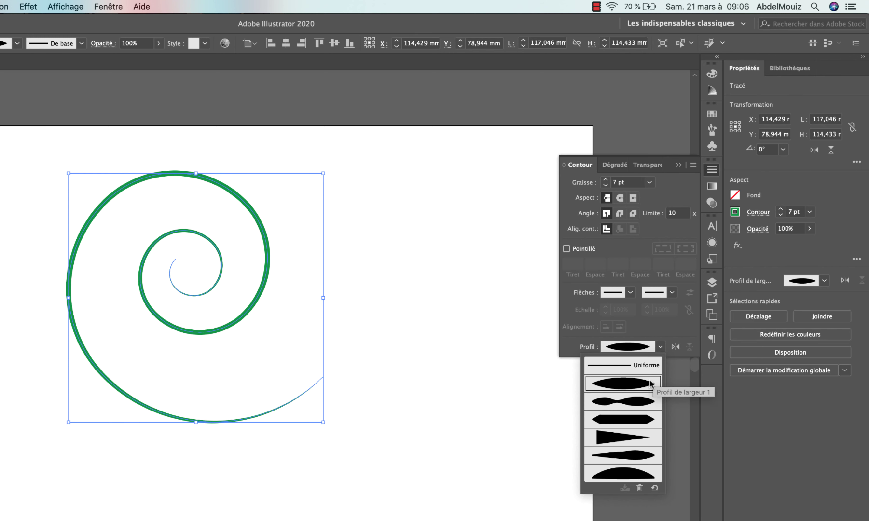
left_click(643, 400)
left_click(659, 349)
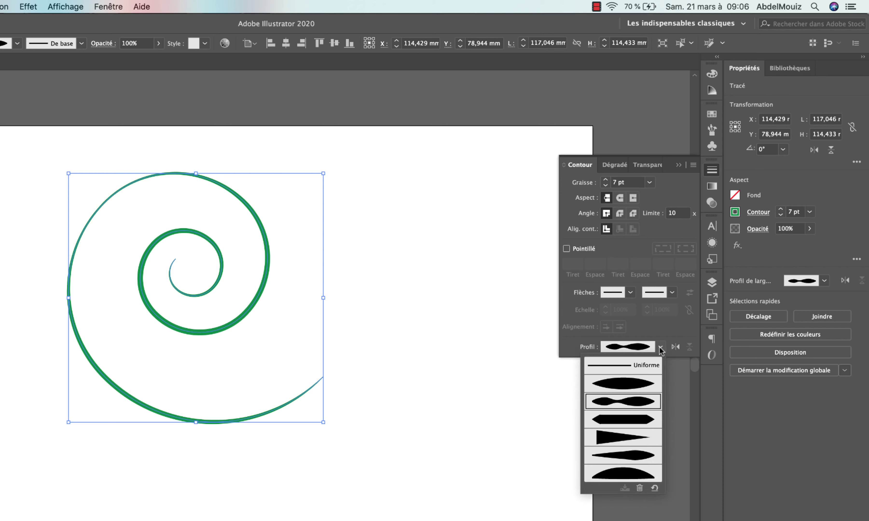
left_click(640, 421)
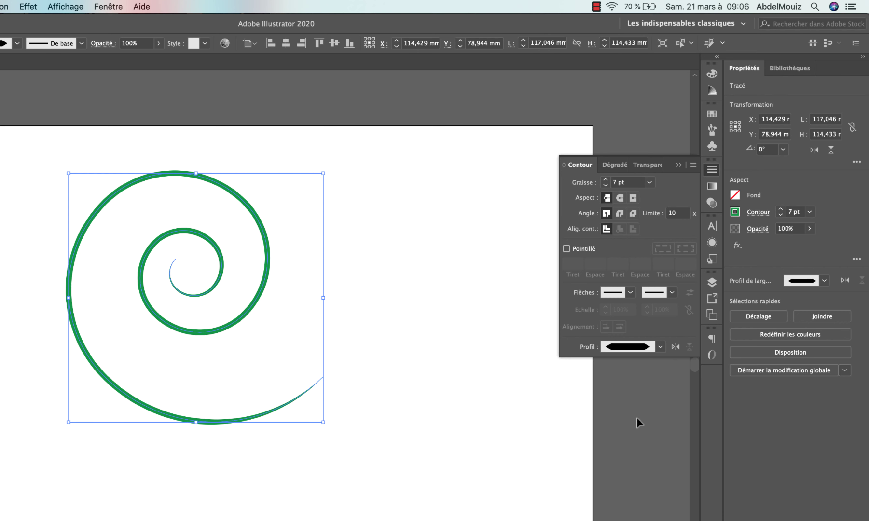
left_click(661, 349)
left_click(628, 474)
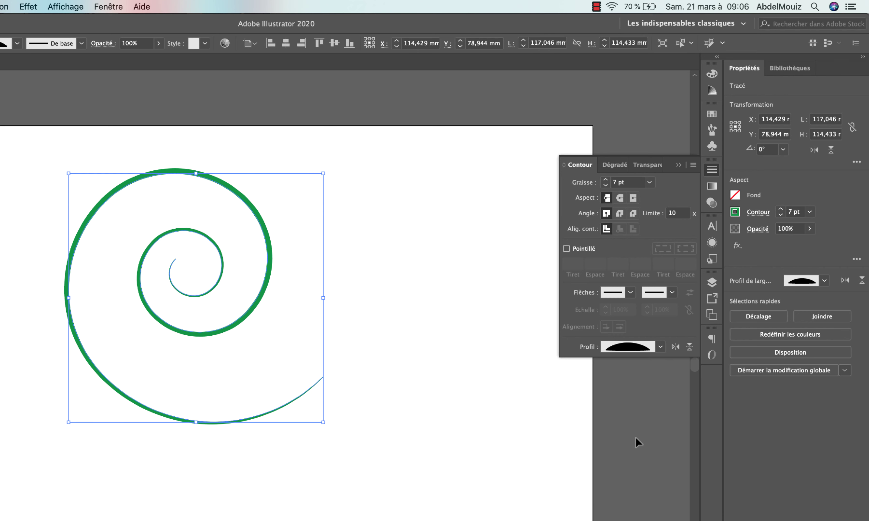
left_click(660, 348)
left_click(616, 366)
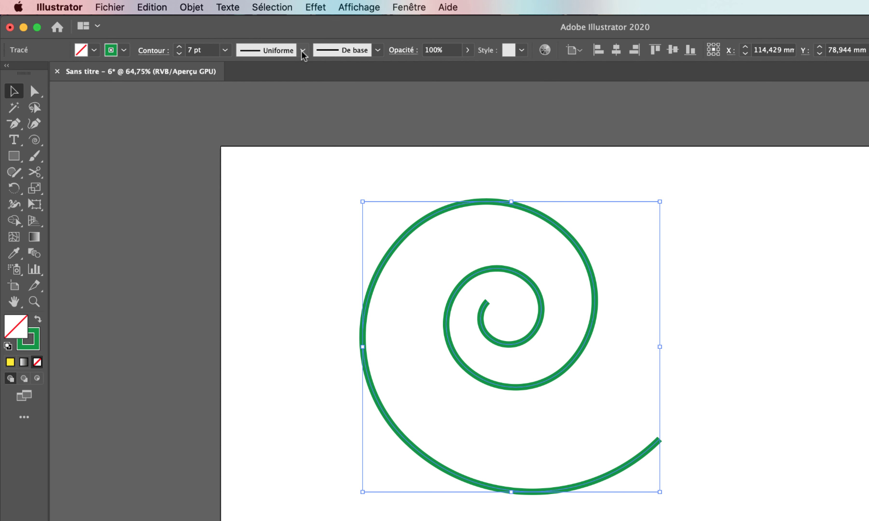
- Try control-bar width profiles, settling on Profil de largeur 1 tapering both ends
left_click(303, 52)
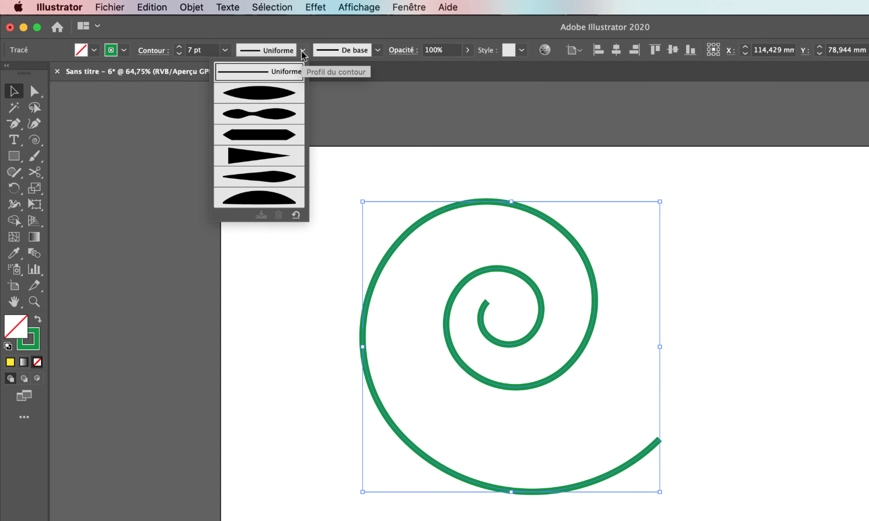
left_click(281, 92)
left_click(294, 52)
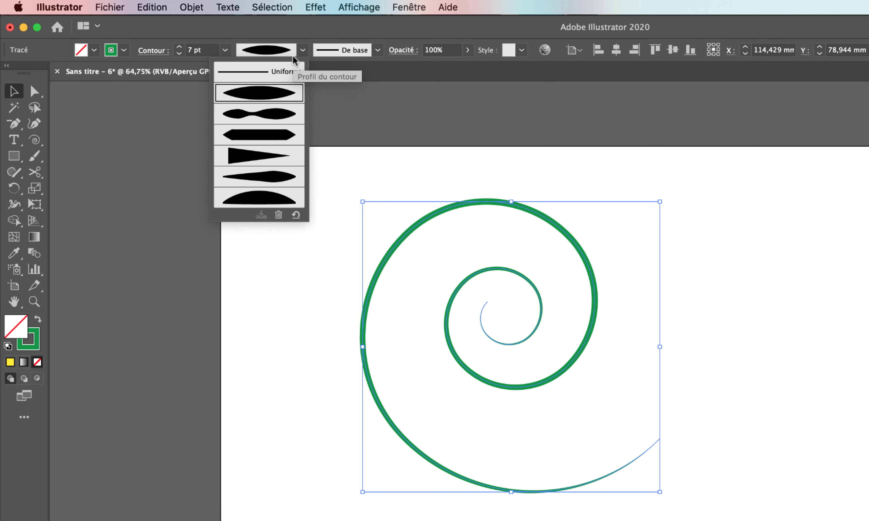
left_click(269, 113)
left_click(289, 56)
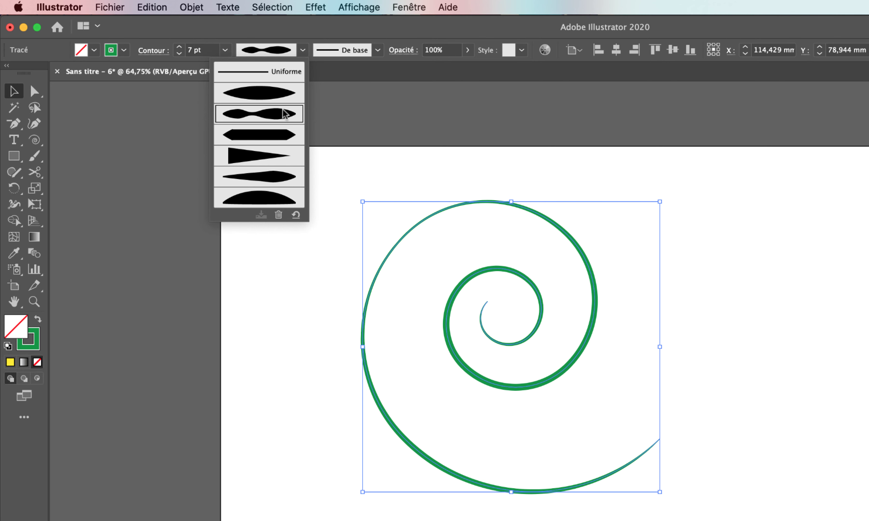
left_click(279, 155)
left_click(294, 57)
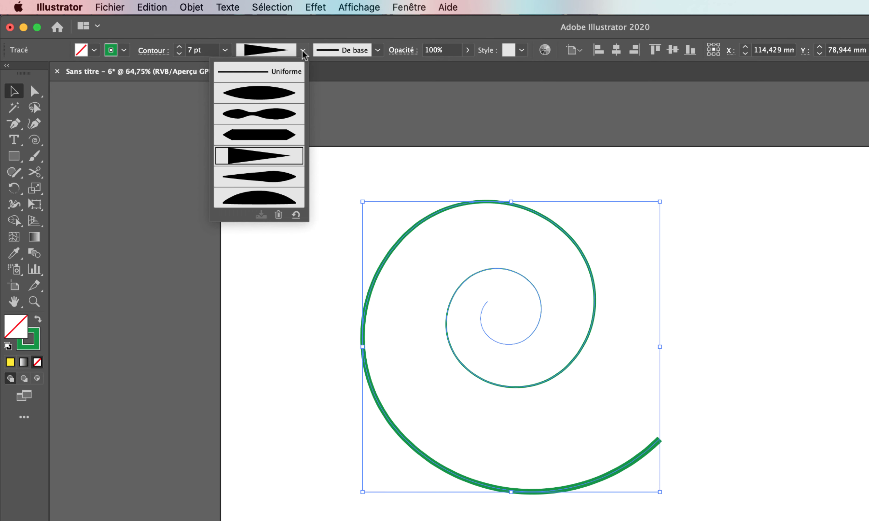
left_click(280, 91)
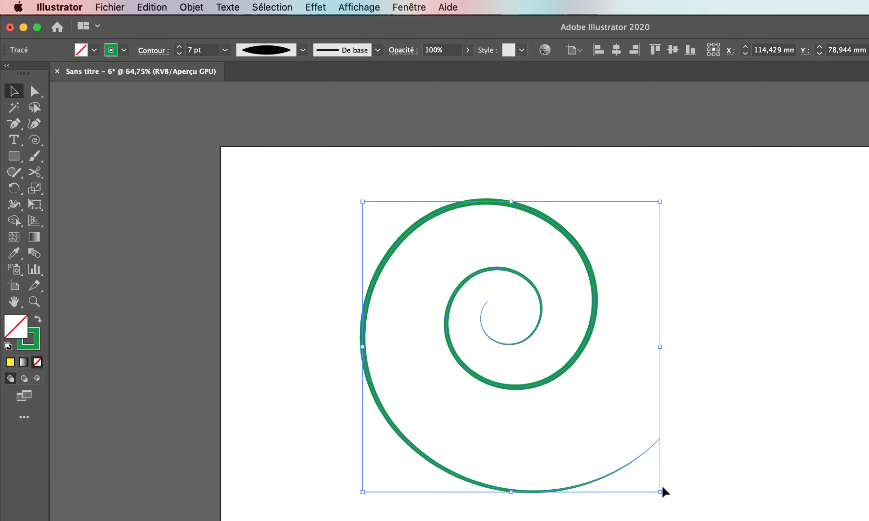
left_click(405, 298)
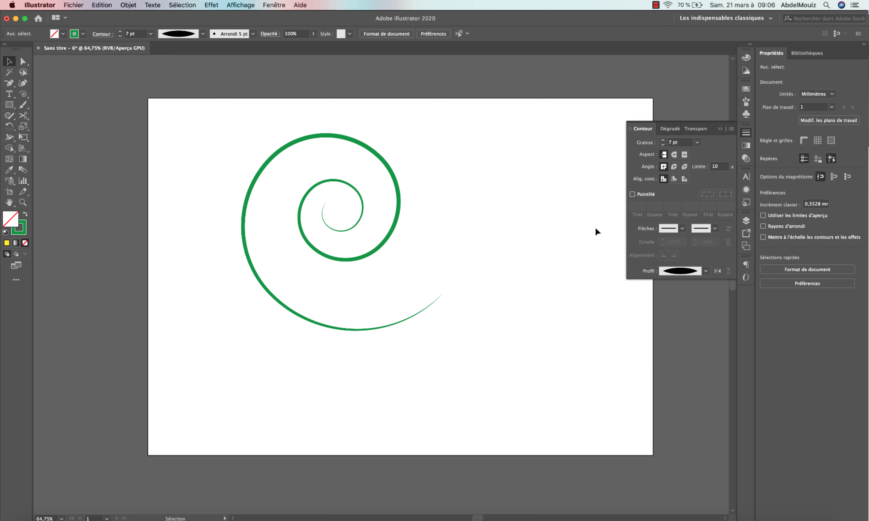
- Open and close the Fenêtre menu, then select and delete the green spiral
left_click(270, 4)
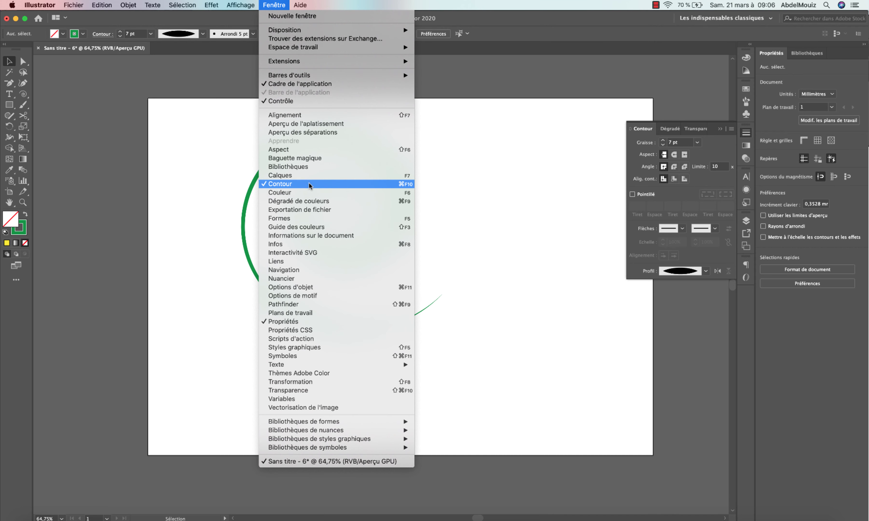
left_click(643, 148)
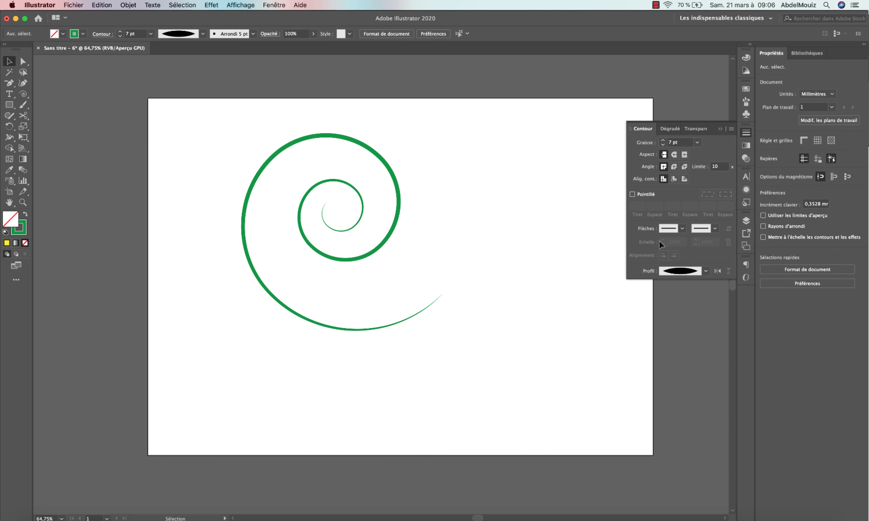
left_click(374, 247)
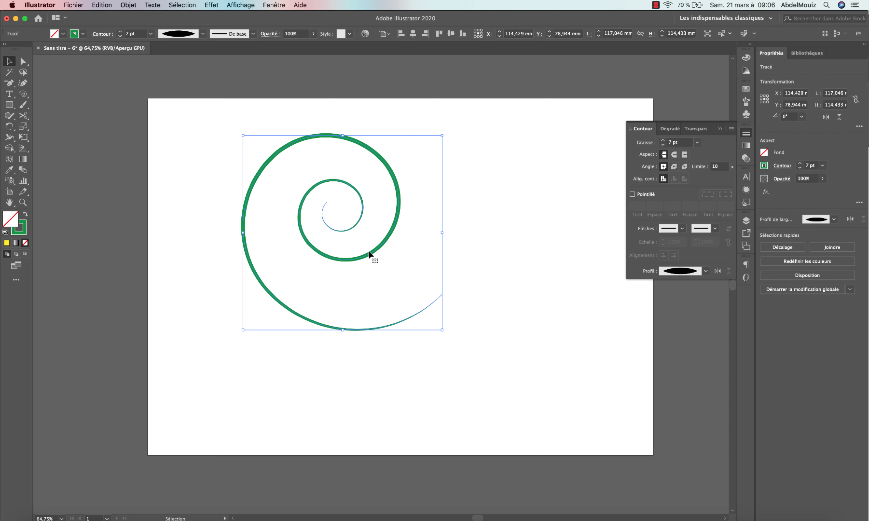
key("Delete")
- Paste the yellow G5 logo, nudge it, and give it a green 8 pt outline
key("super+v")
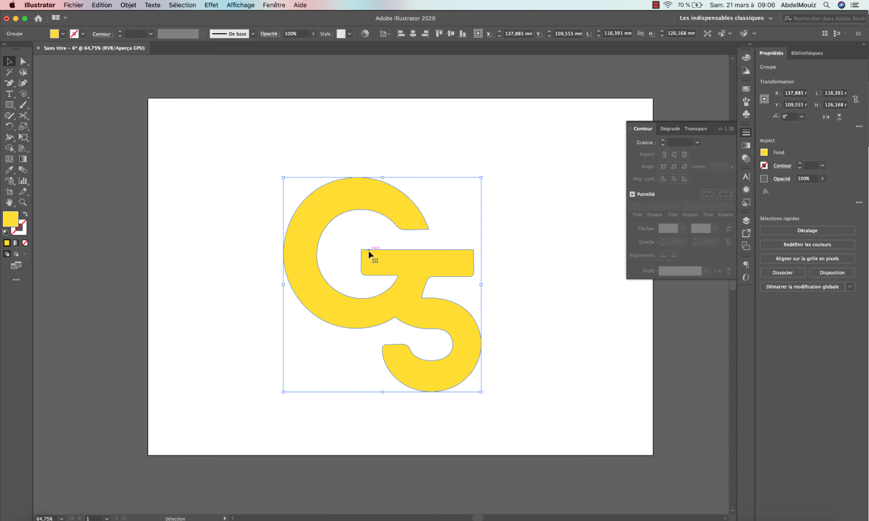
left_click_drag(412, 267, 419, 259)
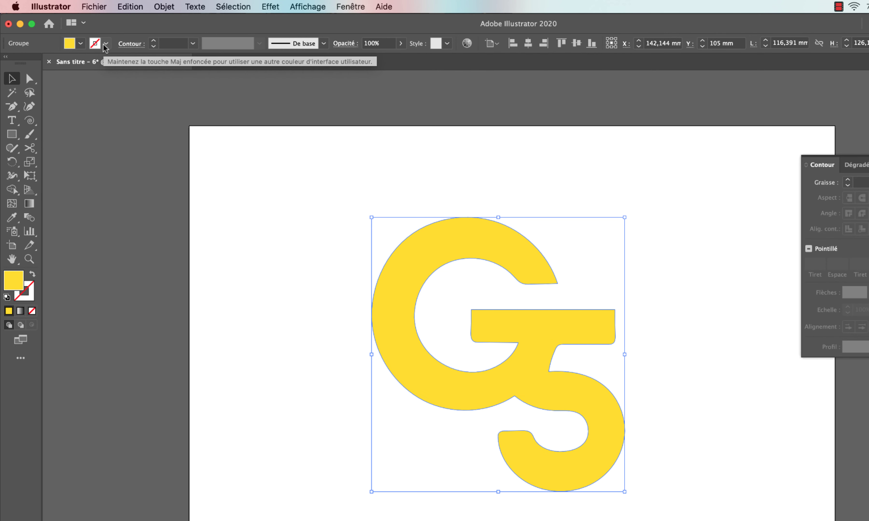
left_click(104, 44)
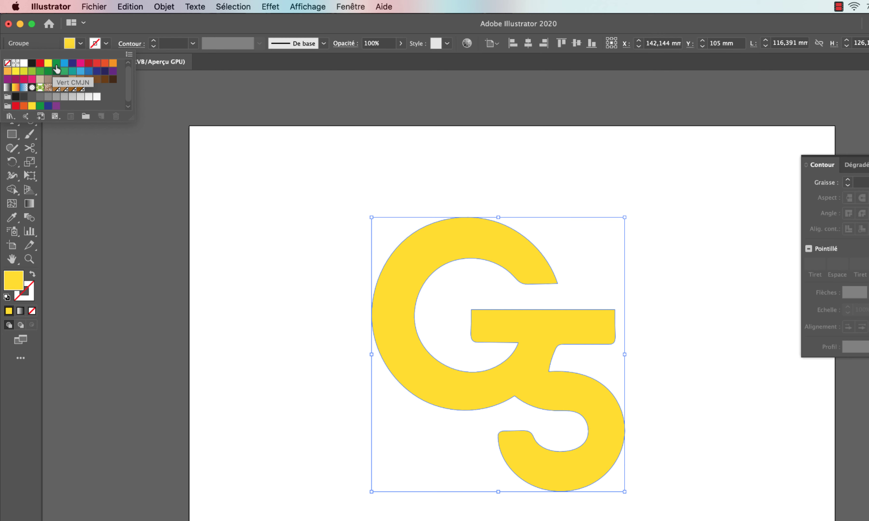
left_click(57, 68)
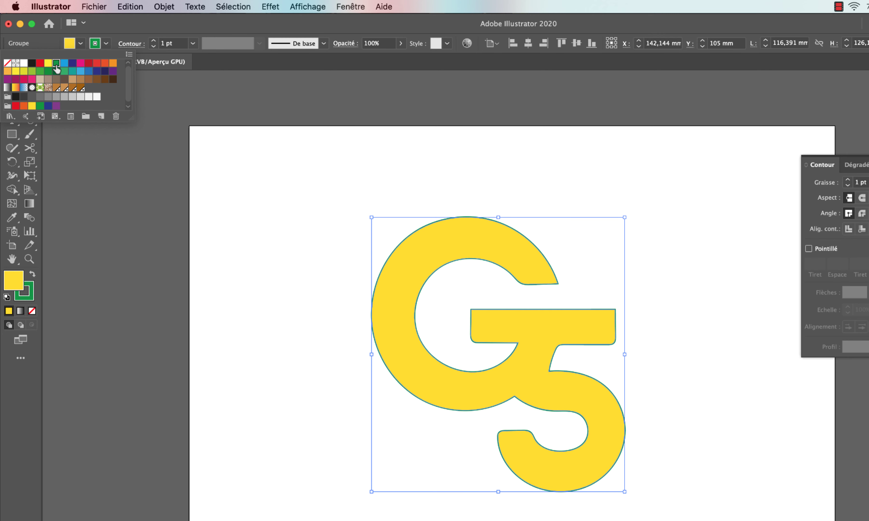
left_click(154, 41)
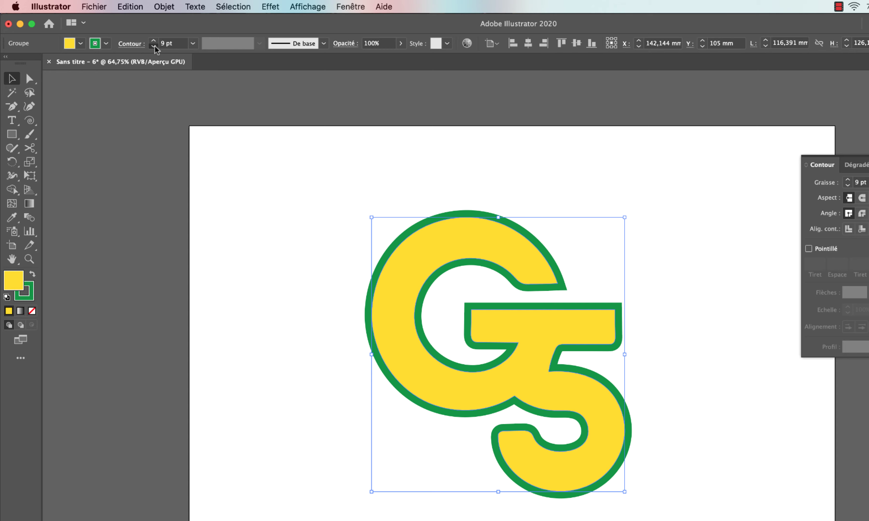
left_click(153, 45)
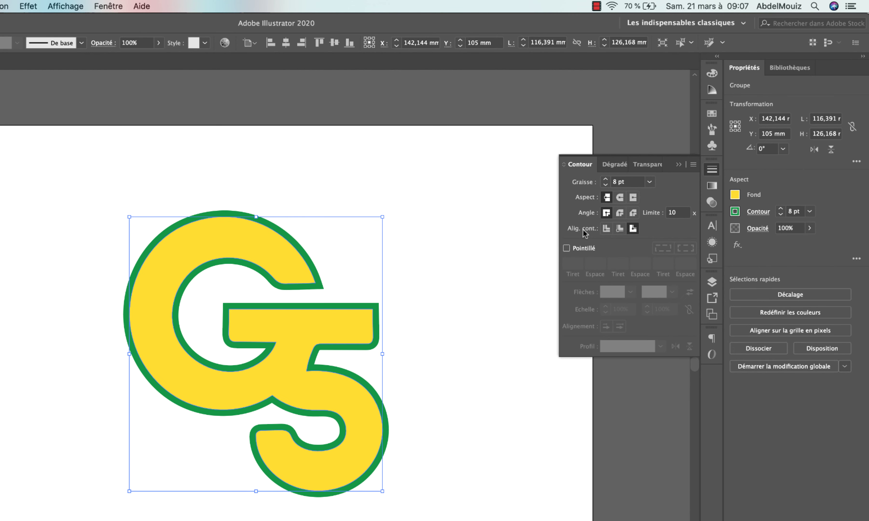
- Compare centre, inside and outside stroke alignment, keep outside, and enable Pointillé dashes
left_click(605, 228)
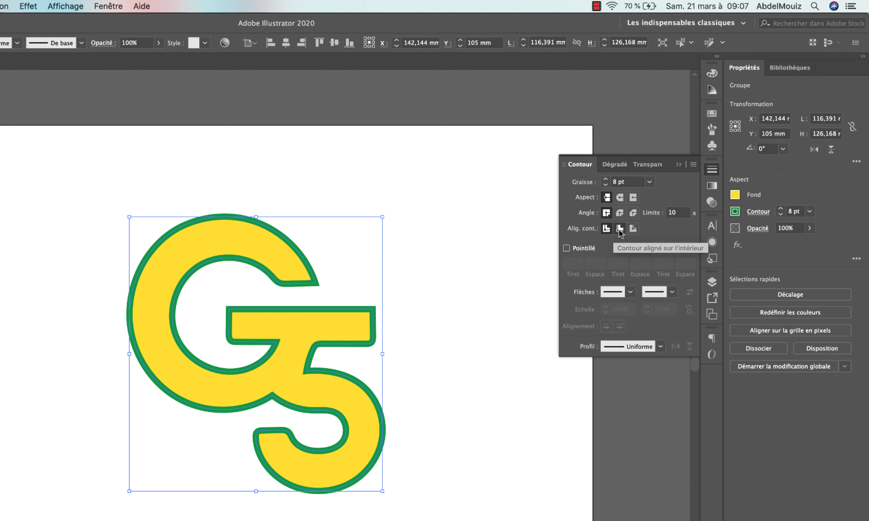
left_click(620, 229)
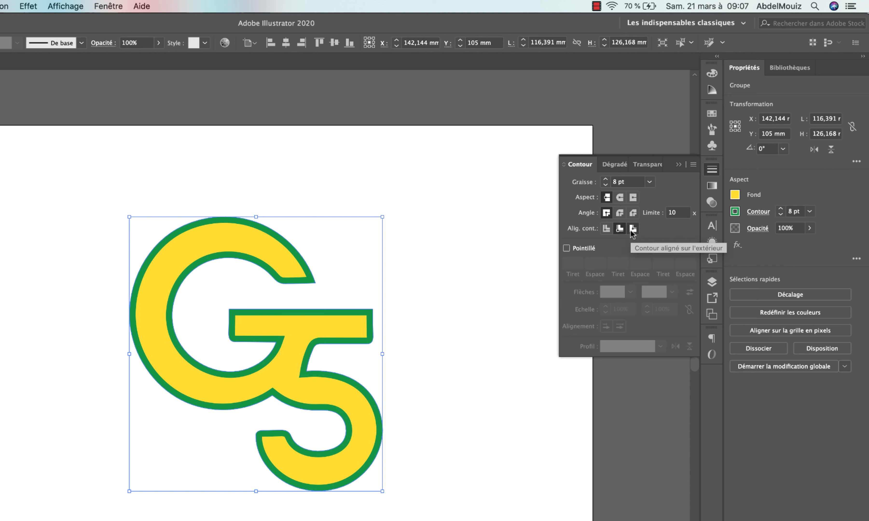
left_click(632, 229)
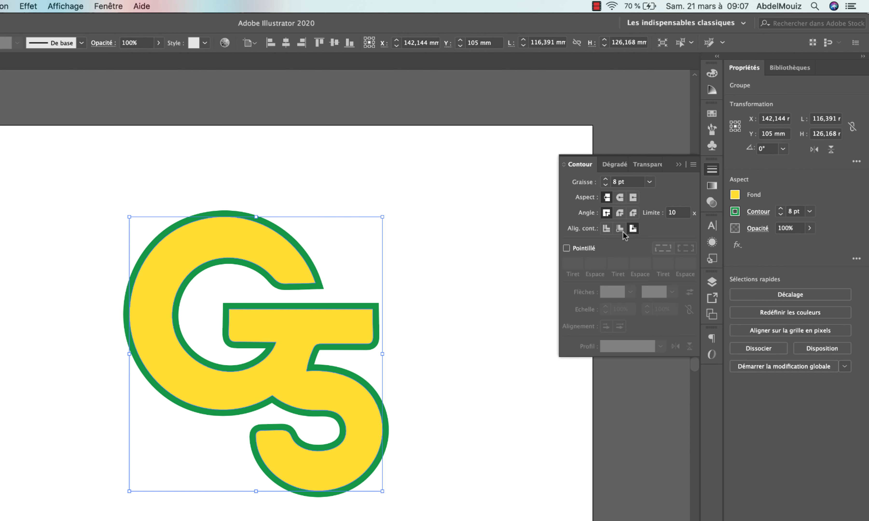
left_click(572, 248)
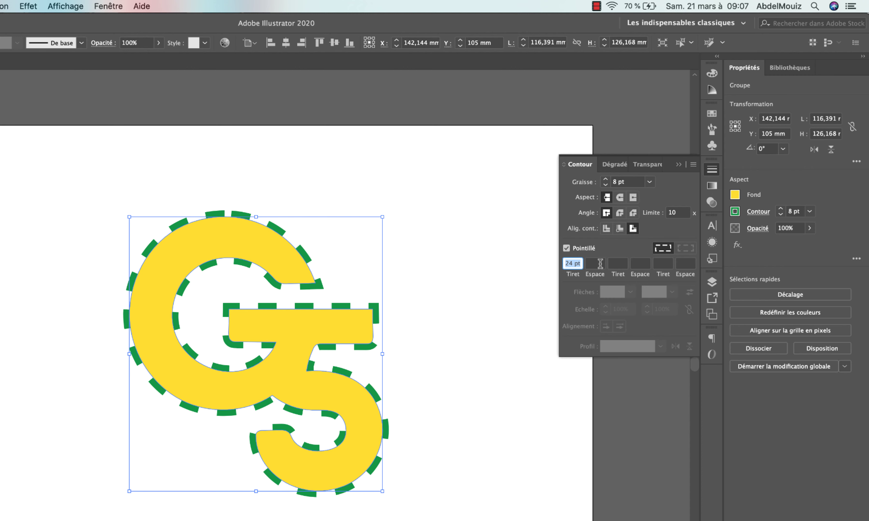
- Try a 2 pt dash length on the logo outline, then untick Pointillé
left_click(572, 265)
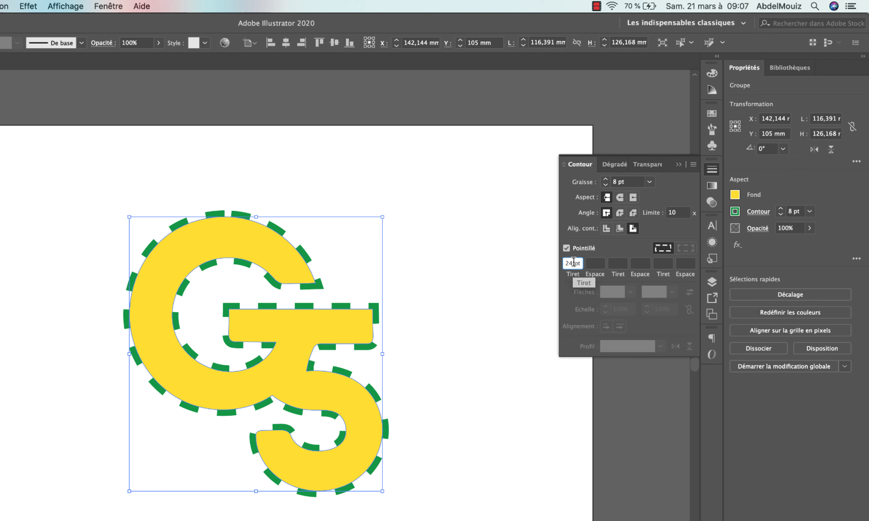
left_click_drag(574, 263, 551, 266)
type("2")
key("Return")
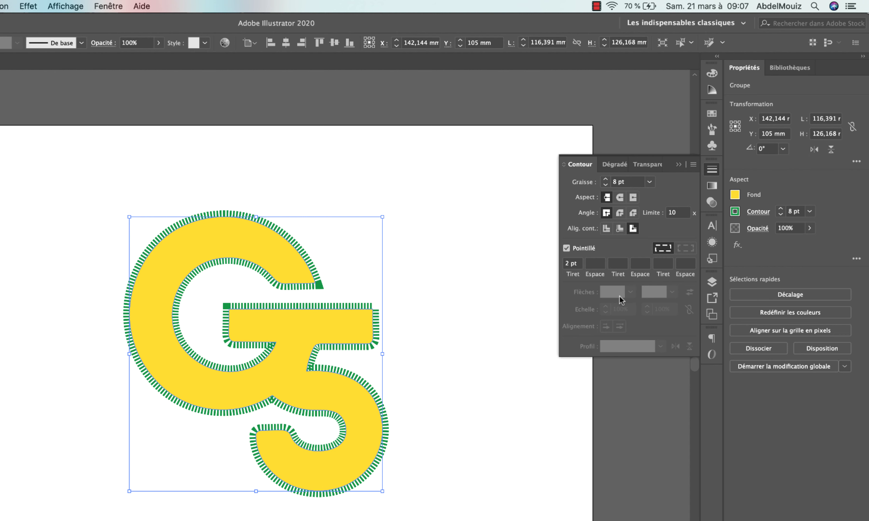
left_click(581, 249)
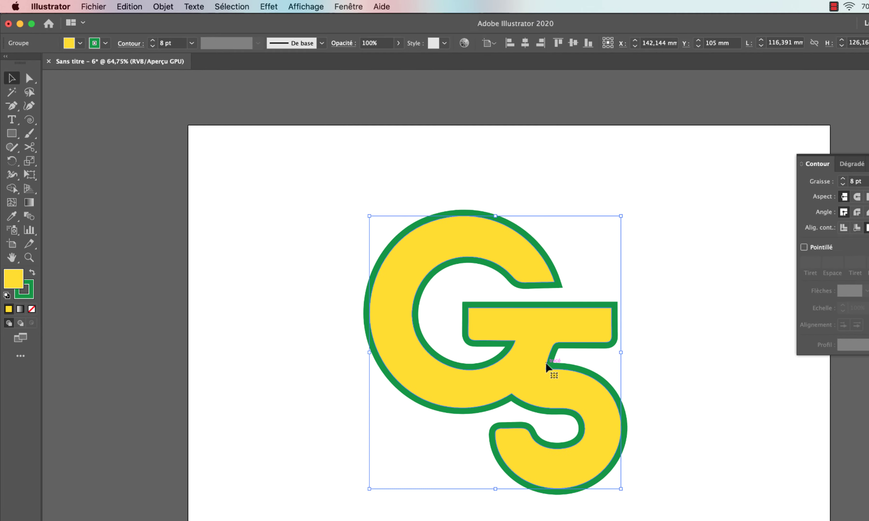
- Replace the G5 logo with a horizontal green line about 81 mm long and reduce its stroke weight
key("Delete")
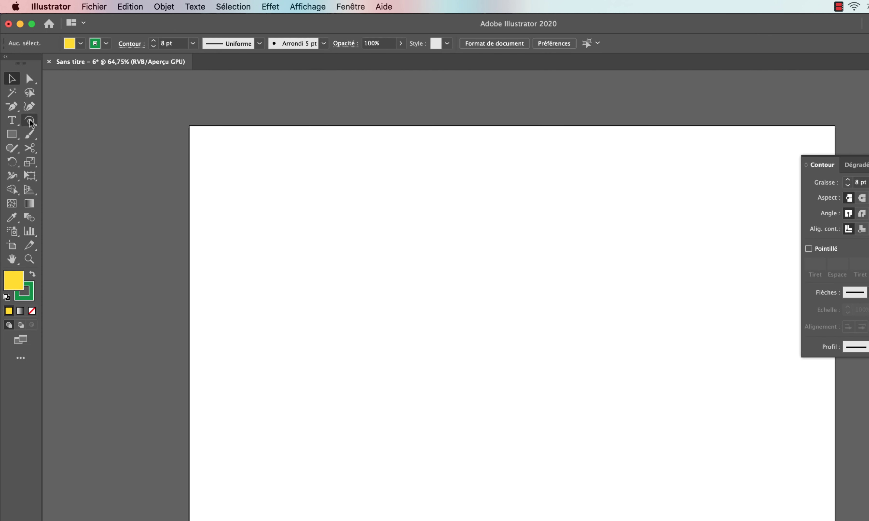
left_click(30, 121)
left_click(55, 122)
left_click_drag(368, 320, 545, 321)
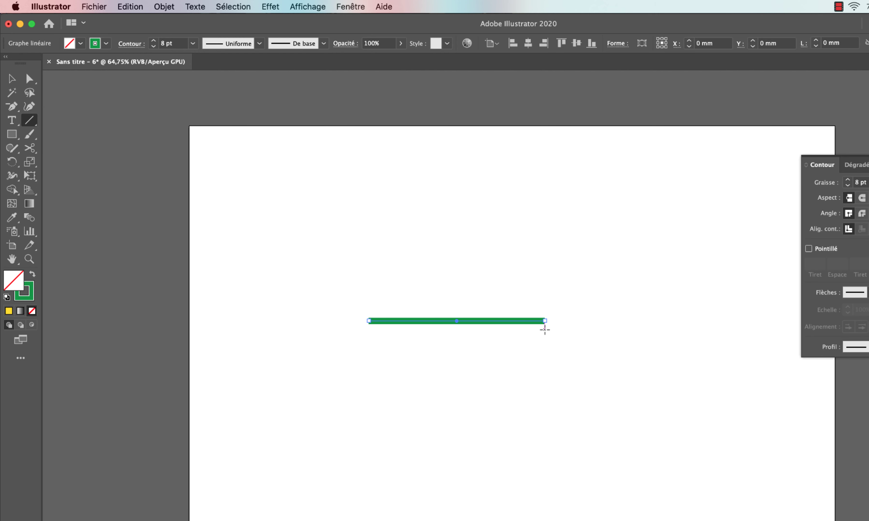
left_click(154, 46)
left_click(153, 46)
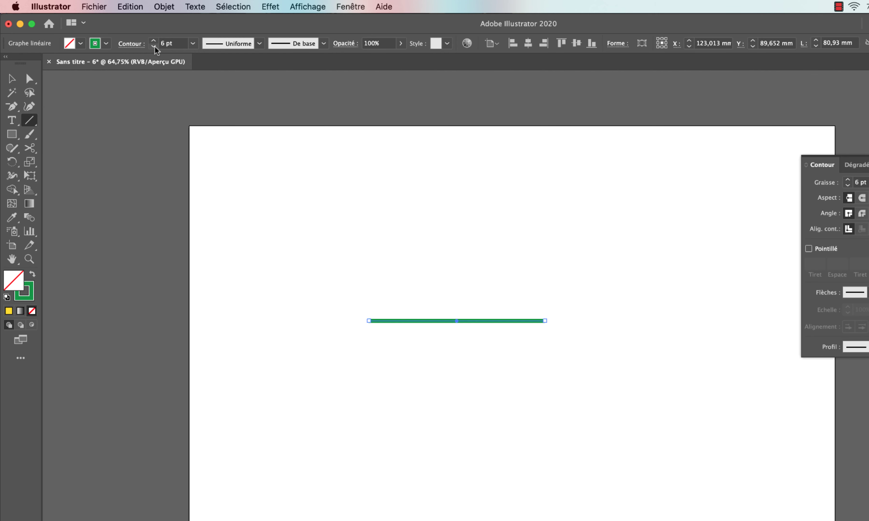
left_click(153, 46)
left_click(153, 46)
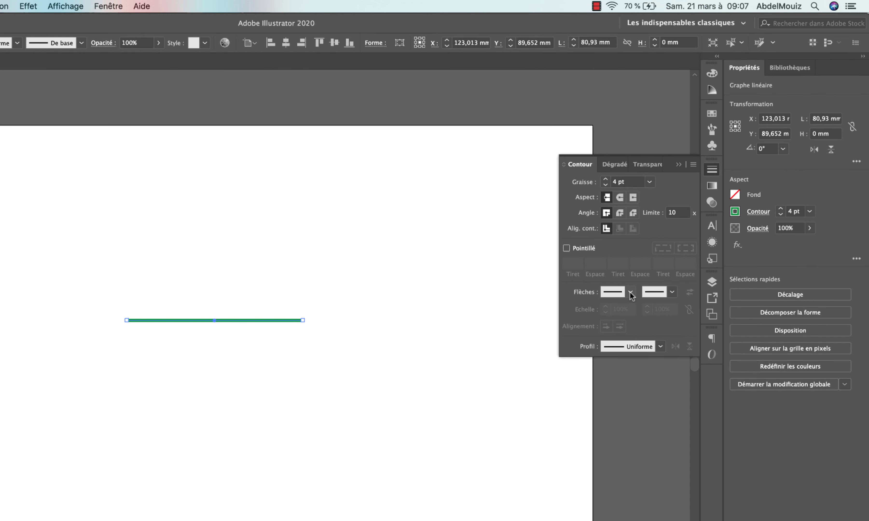
- Try end arrowheads Flèche 1 and Flèche 2, then a solid triangle Flèche 7
left_click(786, 292)
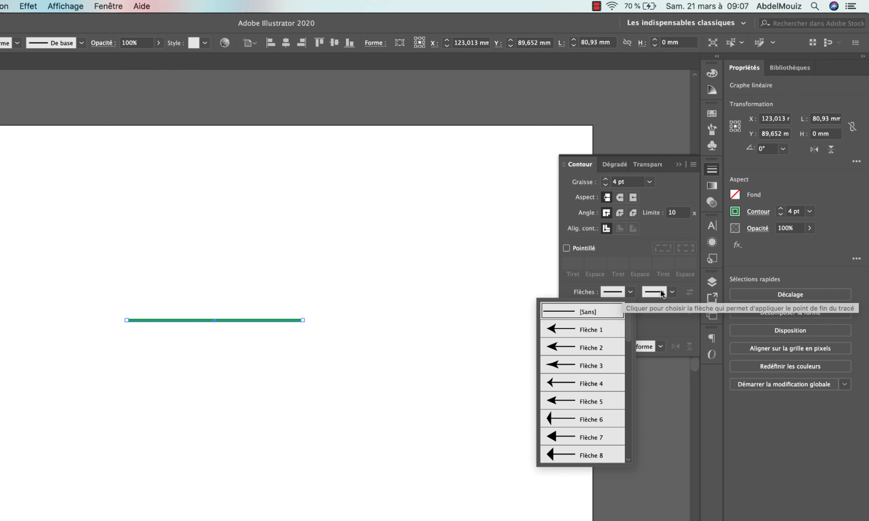
left_click(669, 293)
left_click(673, 292)
left_click(639, 331)
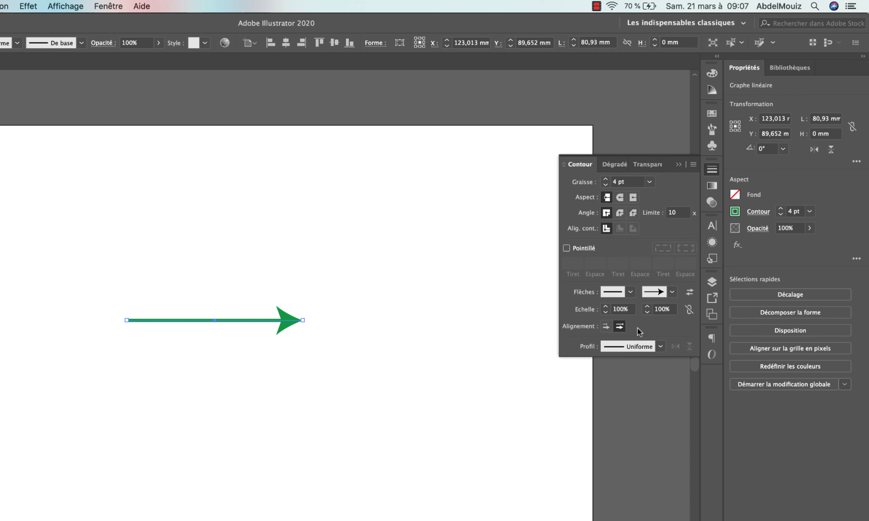
left_click(665, 296)
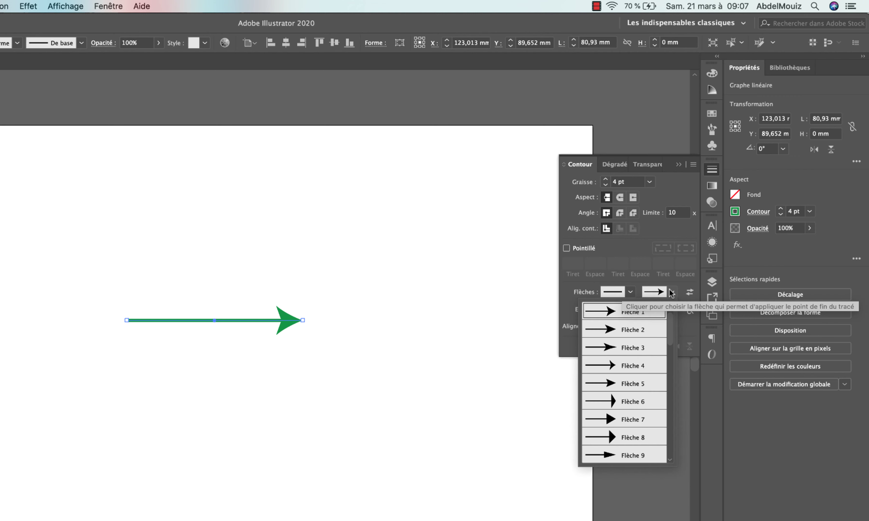
left_click(640, 329)
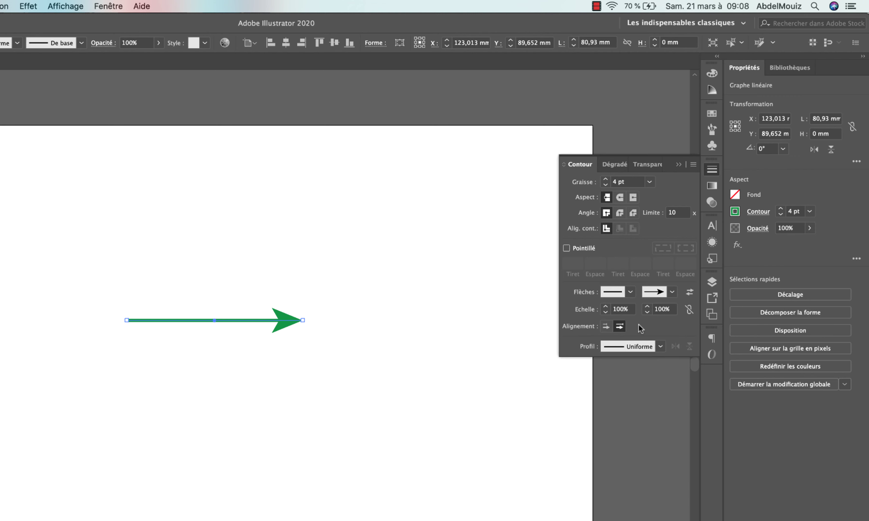
left_click(672, 292)
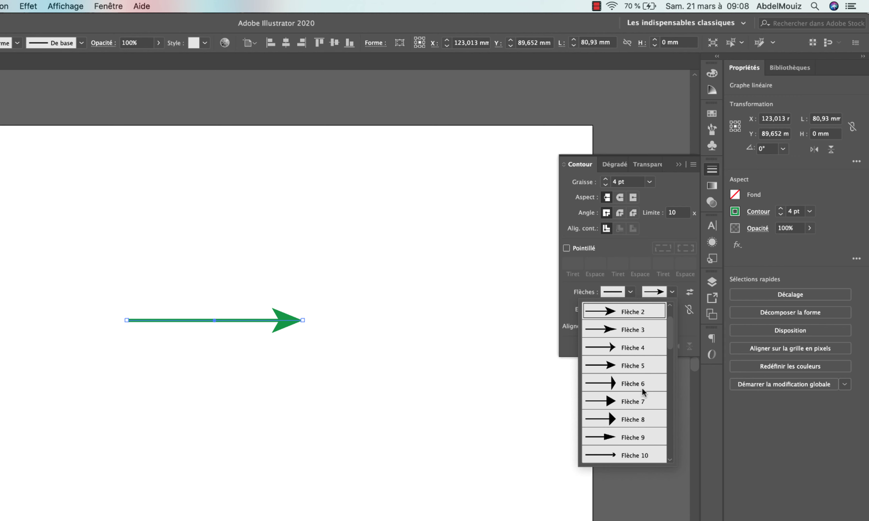
left_click(629, 401)
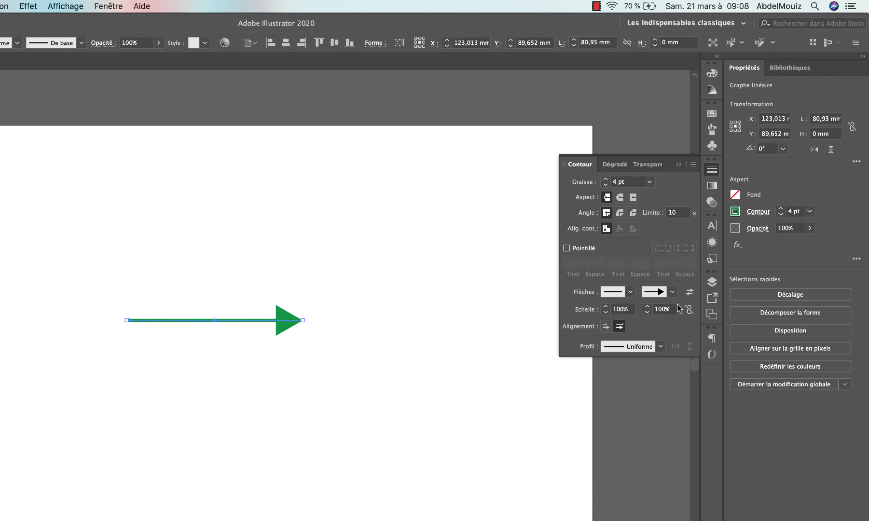
- Change the line's end arrowhead to the open Flèche 13 and preview it
left_click(44, 224)
left_click(283, 315)
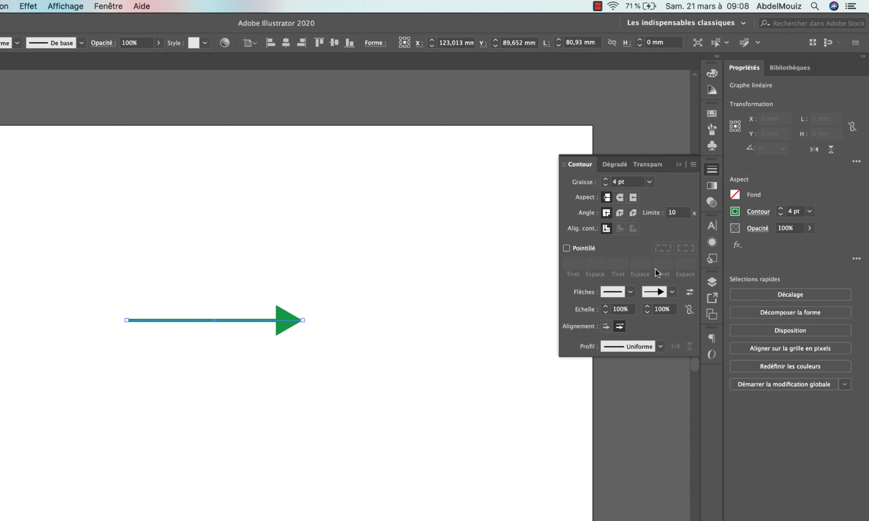
left_click(671, 291)
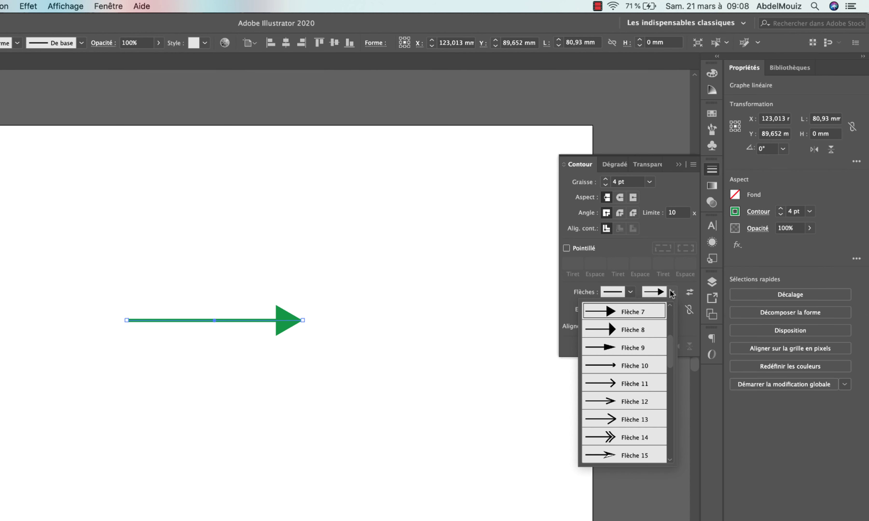
left_click(620, 423)
left_click(376, 343)
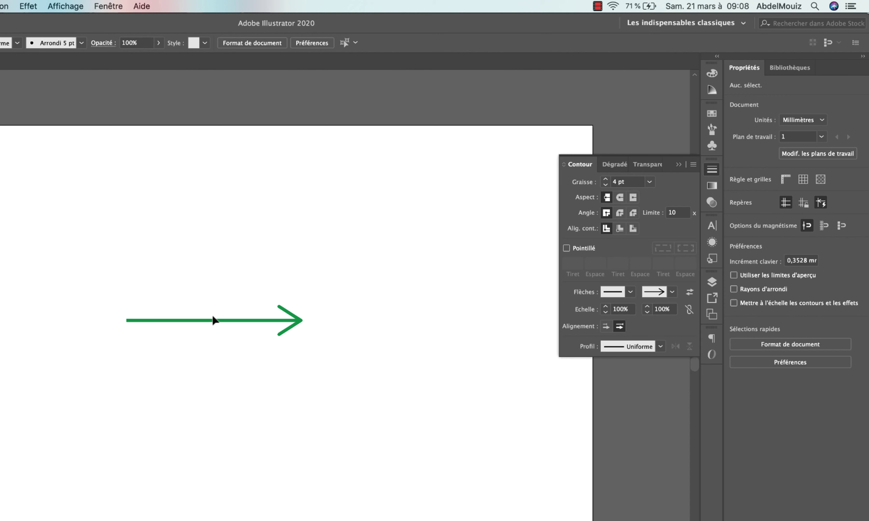
- Swap the arrowhead ends and align the arrowhead tip to the path's end
left_click(167, 320)
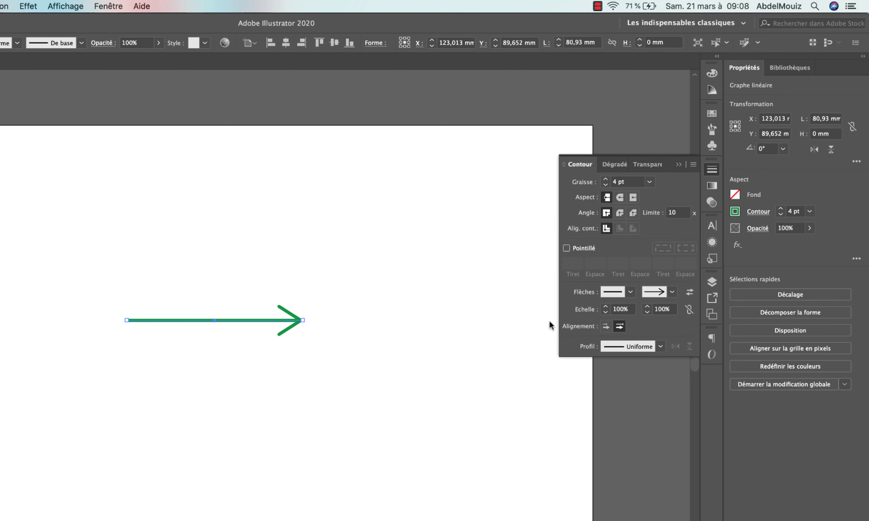
left_click(689, 292)
left_click(690, 292)
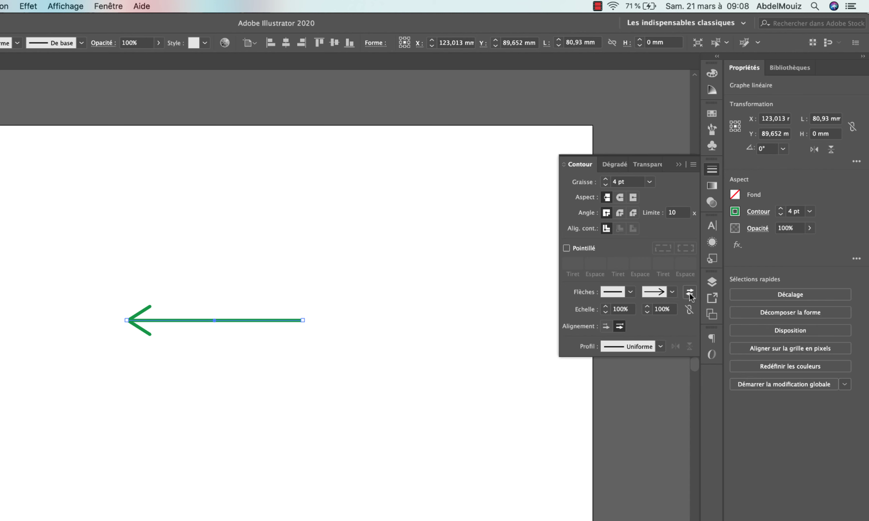
left_click(605, 327)
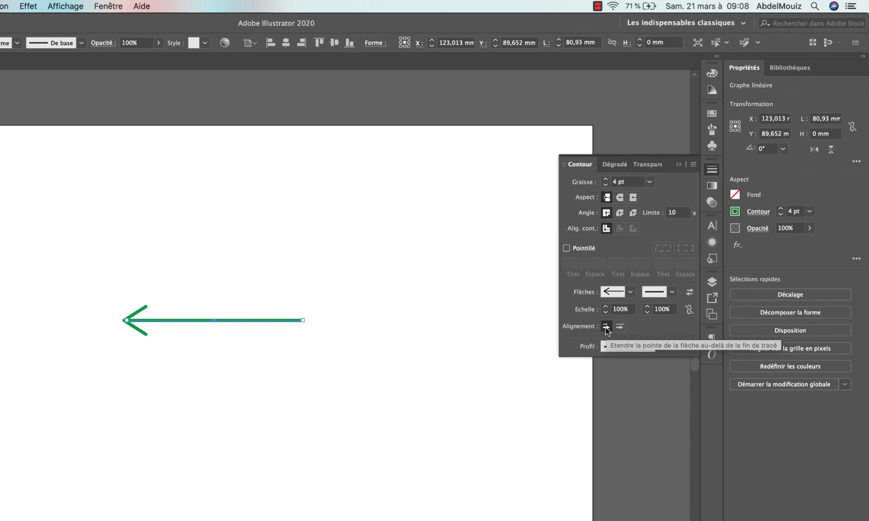
left_click(620, 327)
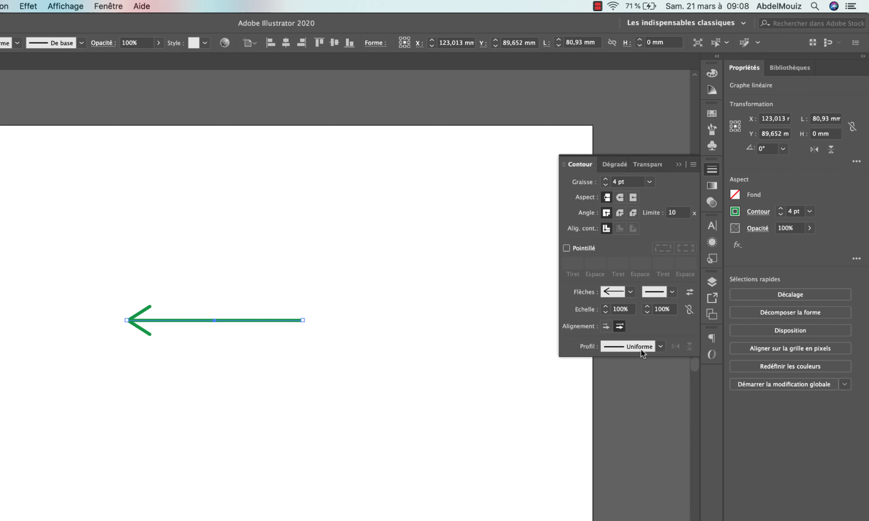
left_click(652, 348)
left_click(642, 384)
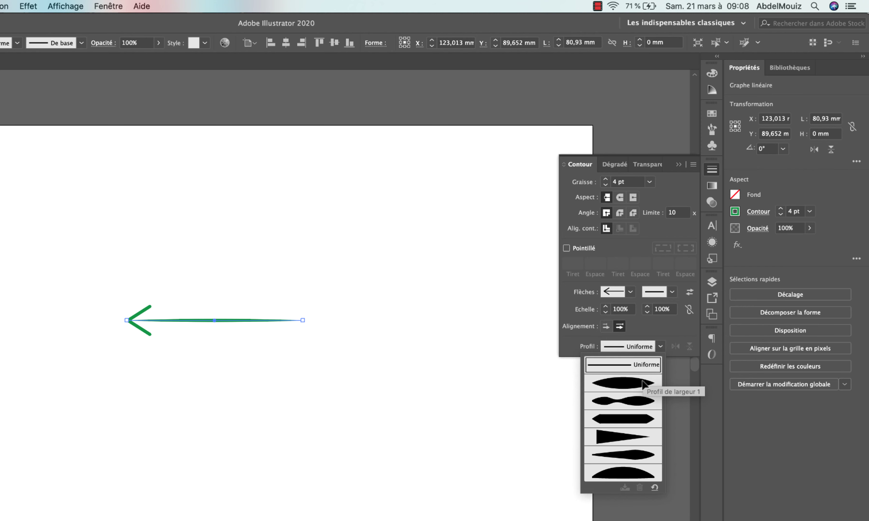
left_click(656, 347)
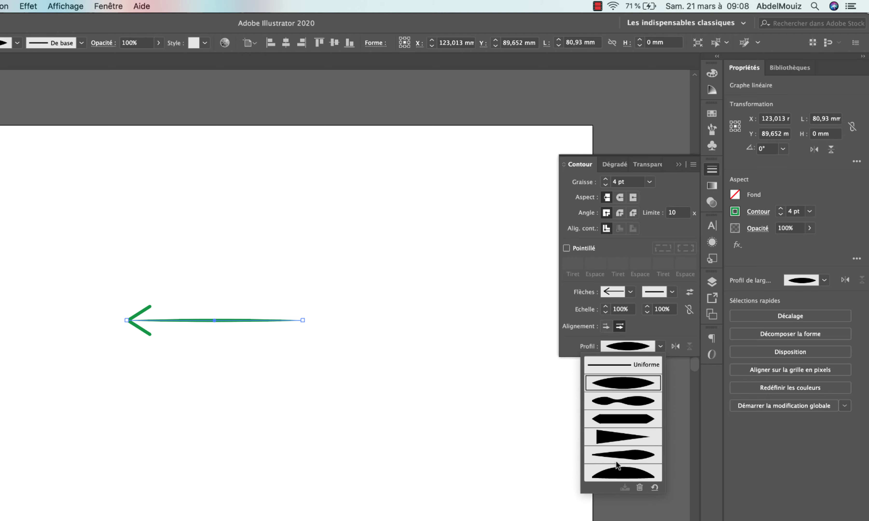
left_click(617, 472)
left_click(649, 353)
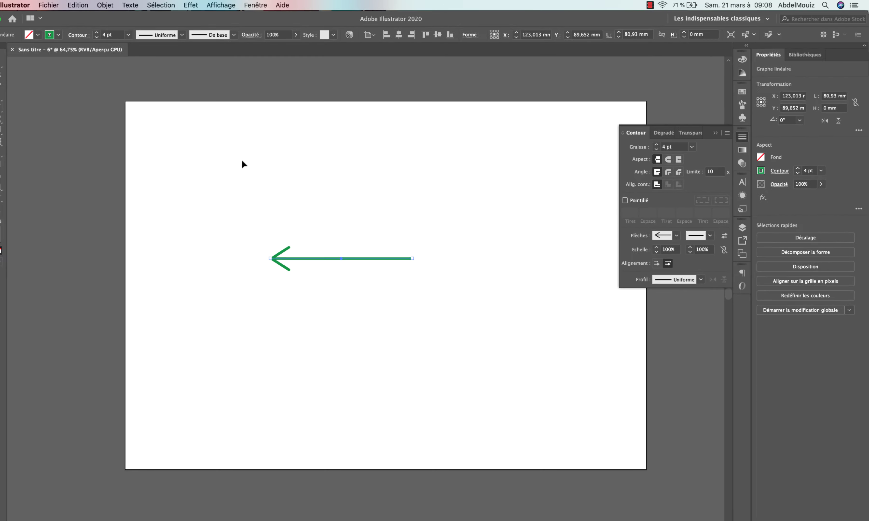
left_click(242, 161)
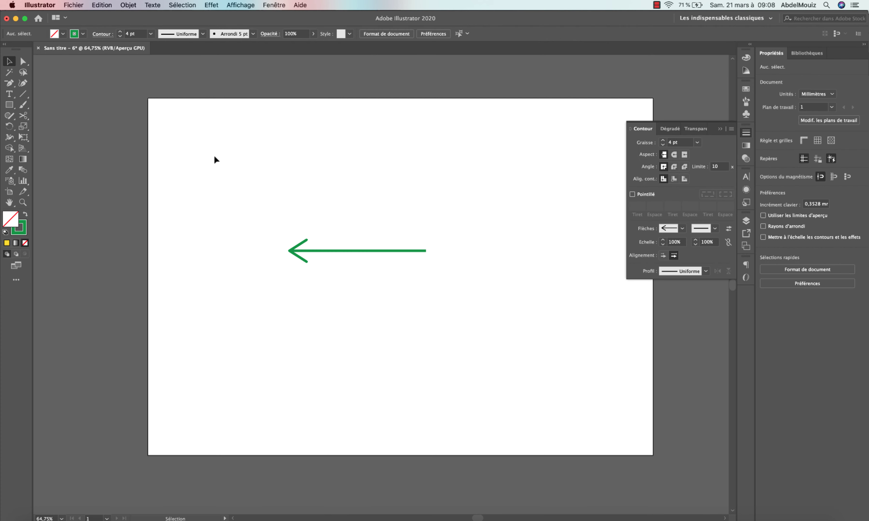